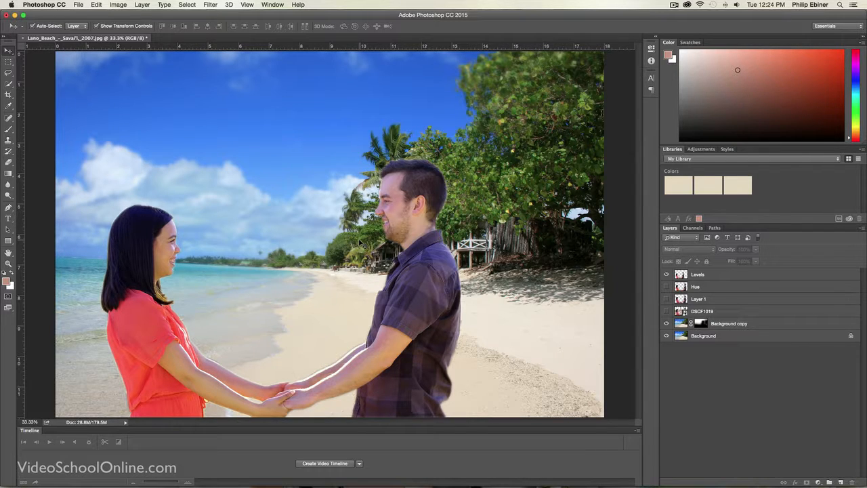
Step: Switch to Finder and preview the couple photo DSCF1019.JPG and the Lano_Beach photo in the Compositing Images folder
{"action": "key", "text": "super+Tab"}
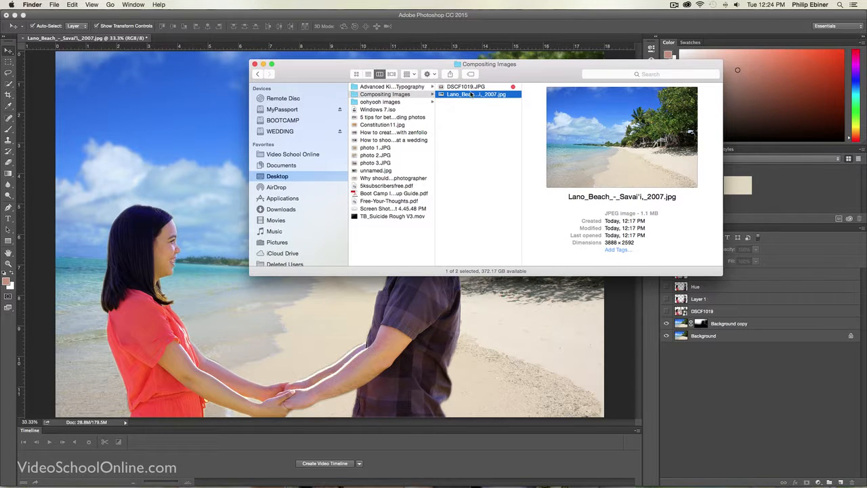
{"action": "left_click", "coordinate": [471, 87]}
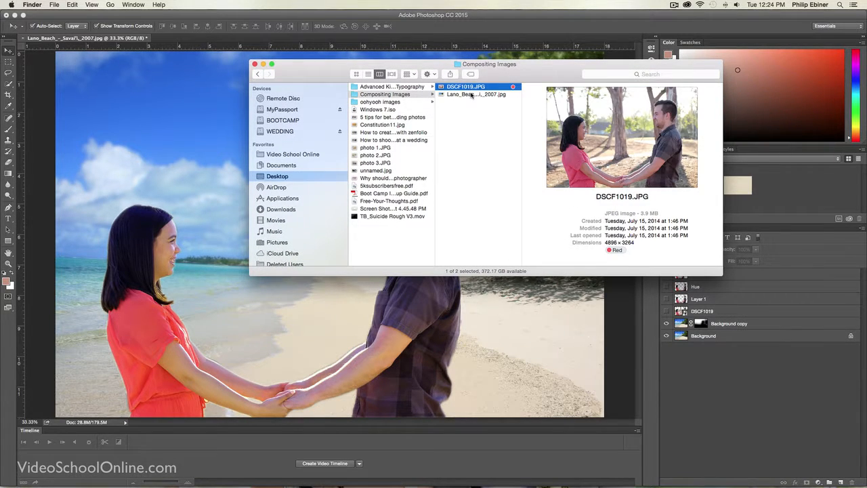
{"action": "left_click", "coordinate": [473, 95]}
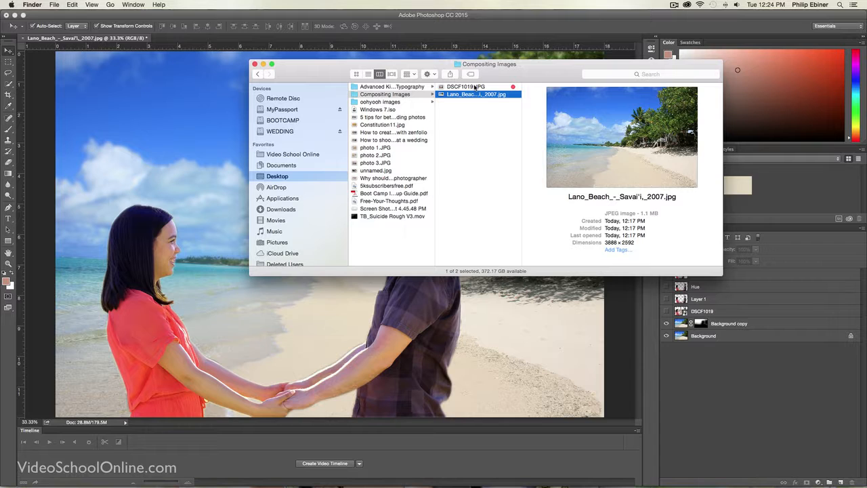
{"action": "key", "text": "space"}
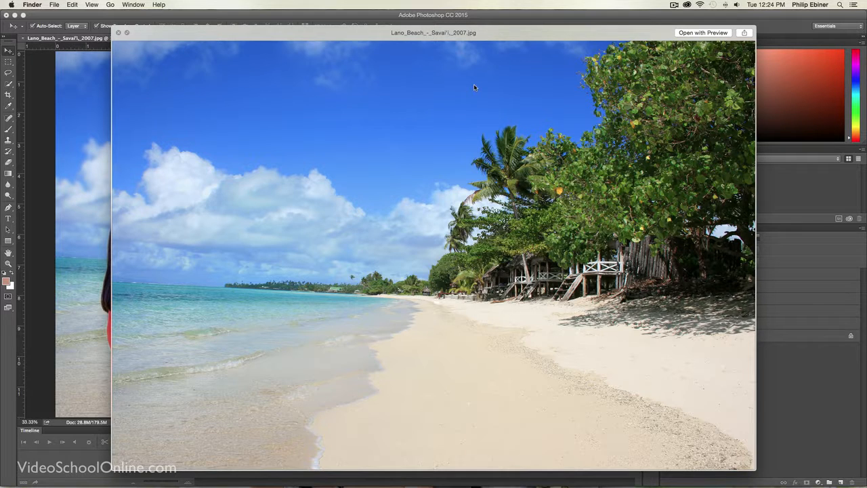
{"action": "key", "text": "Up"}
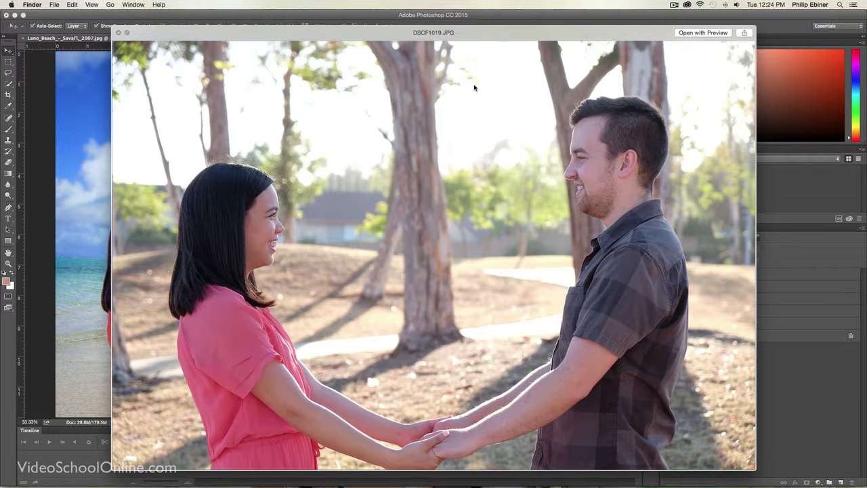
{"action": "key", "text": "Down"}
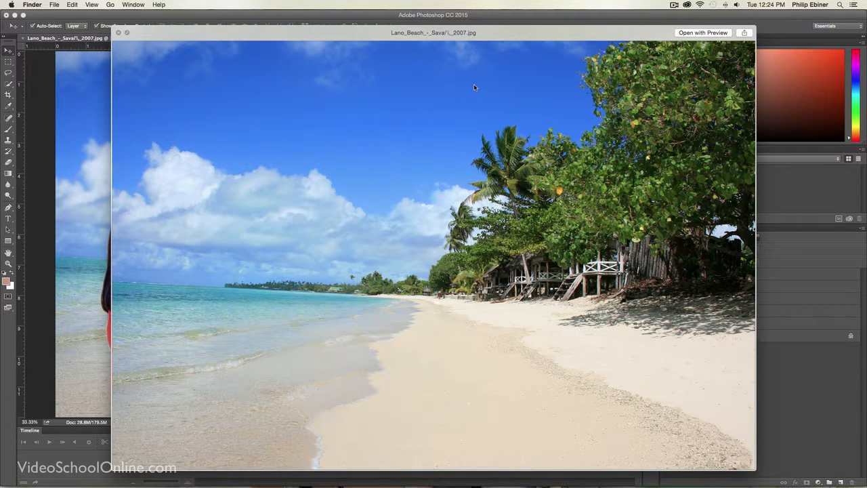
{"action": "key", "text": "Up"}
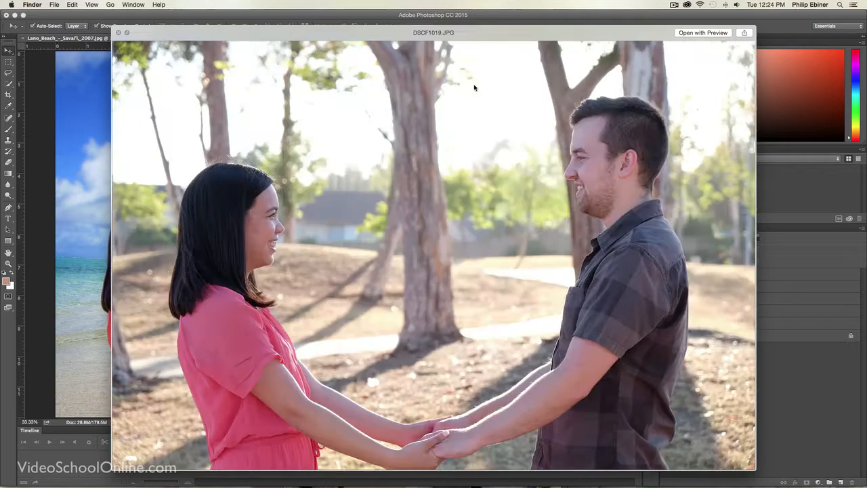
{"action": "key", "text": "Down"}
{"action": "key", "text": "space"}
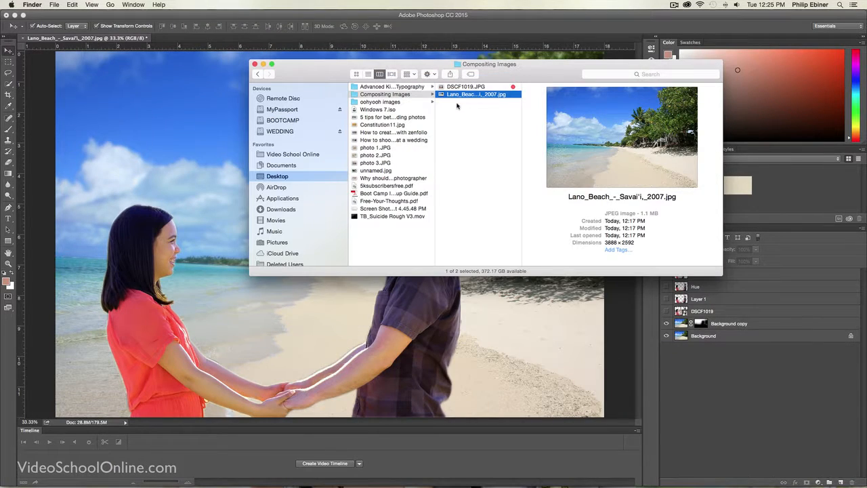
Step: Open a copy of the Lano_Beach photo in Adobe Photoshop CC 2015
{"action": "right_click", "coordinate": [445, 98]}
{"action": "mouse_move", "coordinate": [487, 108]}
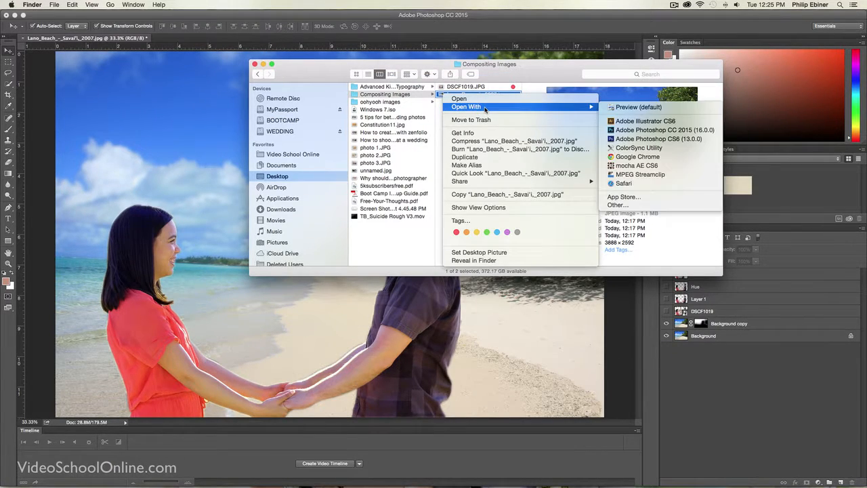
{"action": "left_click", "coordinate": [648, 130]}
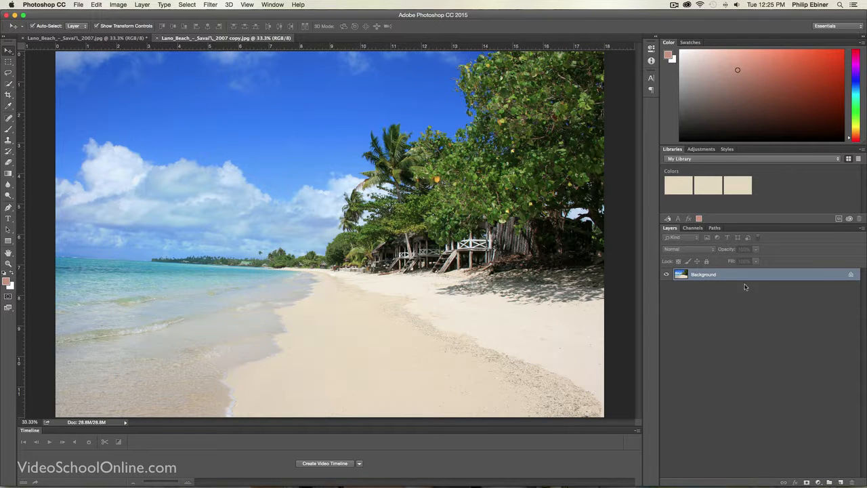
Step: Switch to Finder and place DSCF1019.JPG into the open beach copy document as a layer above the background
{"action": "key", "text": "super+Tab"}
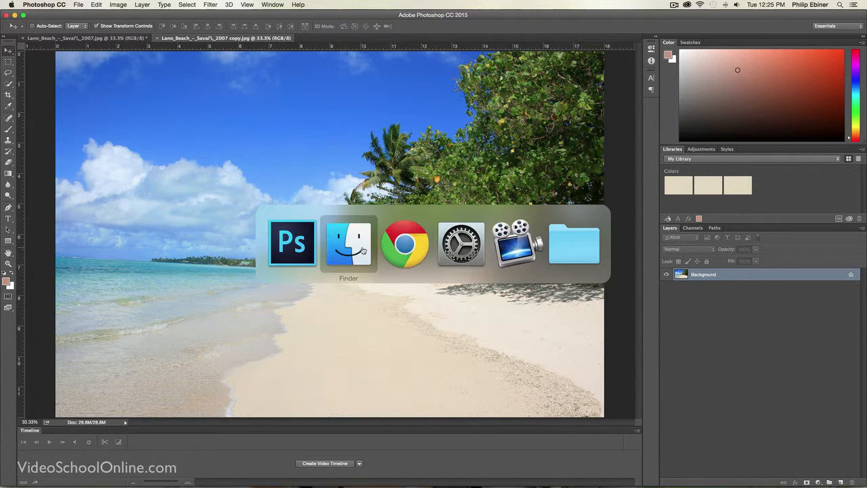
{"action": "left_click", "coordinate": [485, 90]}
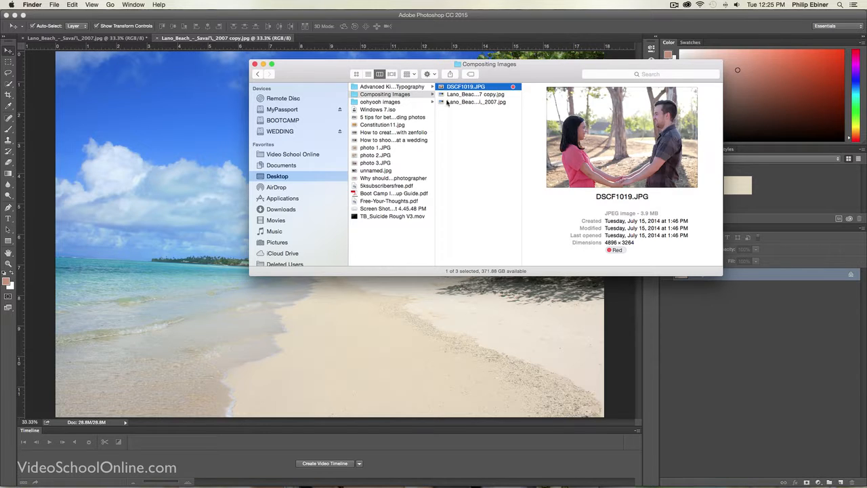
{"action": "left_click_drag", "start_coordinate": [465, 88], "coordinate": [161, 208]}
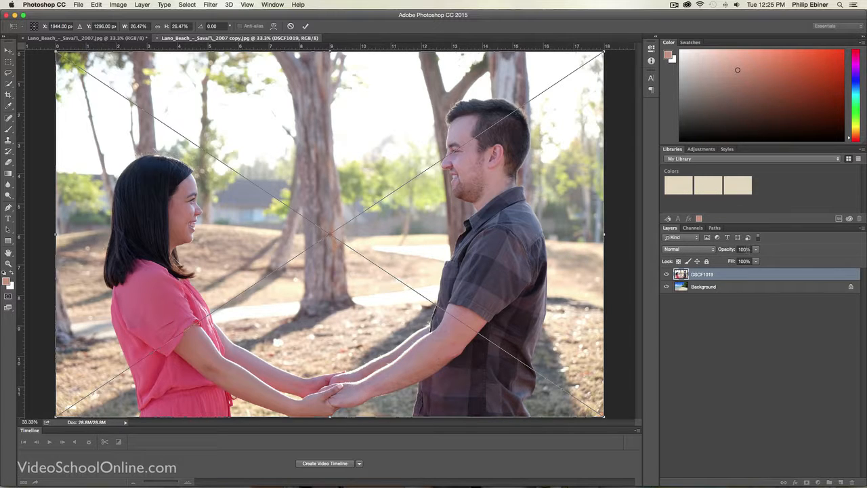
Step: Cycle the DSCF1019 layer through the blending modes up to Linear Light to compare their effects
{"action": "left_click", "coordinate": [684, 250]}
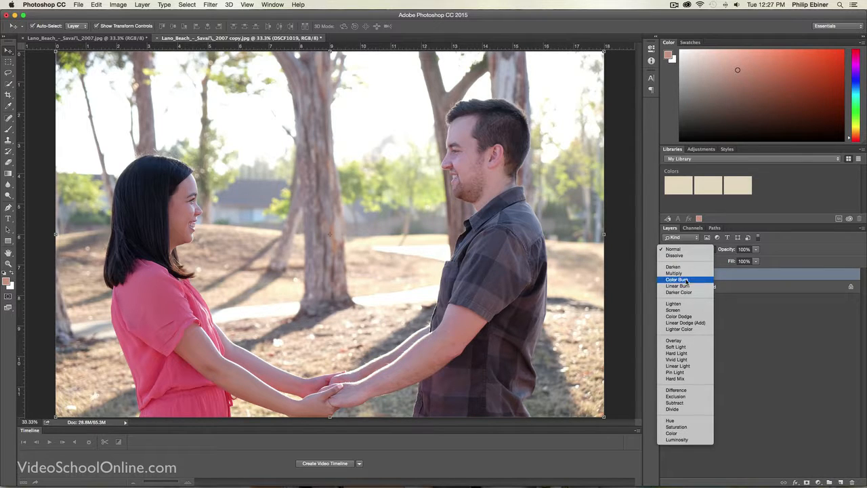
{"action": "left_click", "coordinate": [736, 276]}
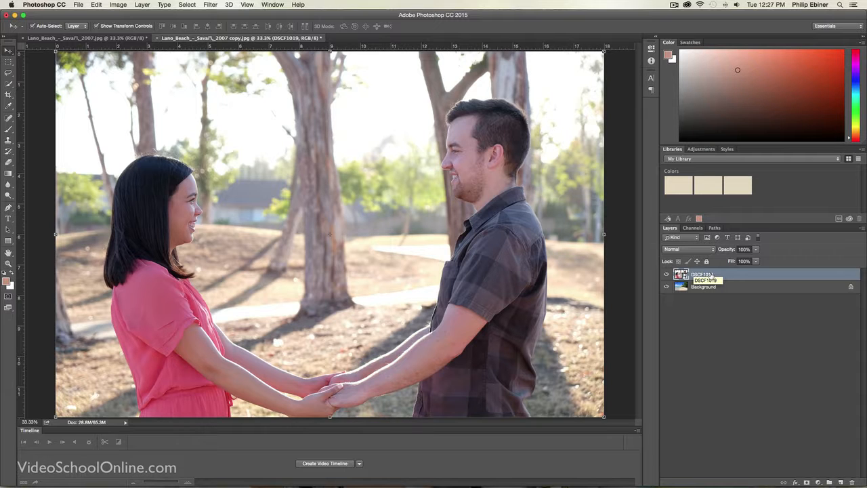
{"action": "key", "text": "shift+plus"}
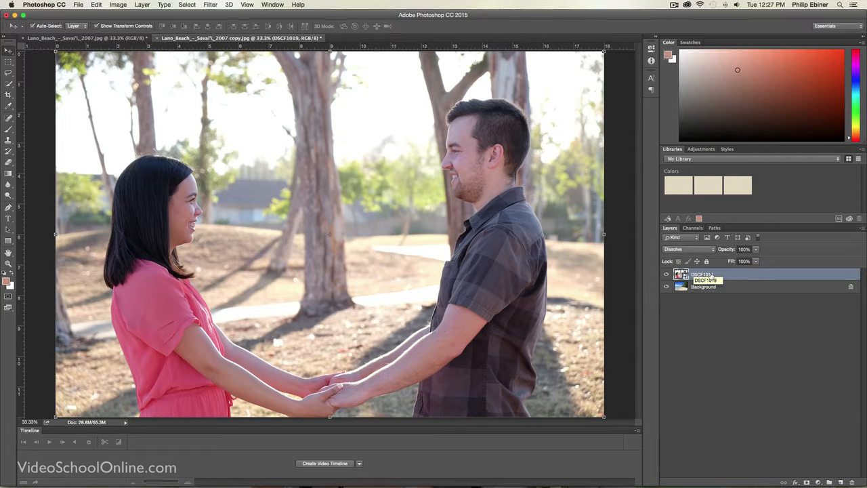
{"action": "key", "text": "shift+plus"}
{"action": "key", "text": "shift+plus"}
{"action": "key", "text": "shift+plus"}
{"action": "key", "text": "shift+plus"}
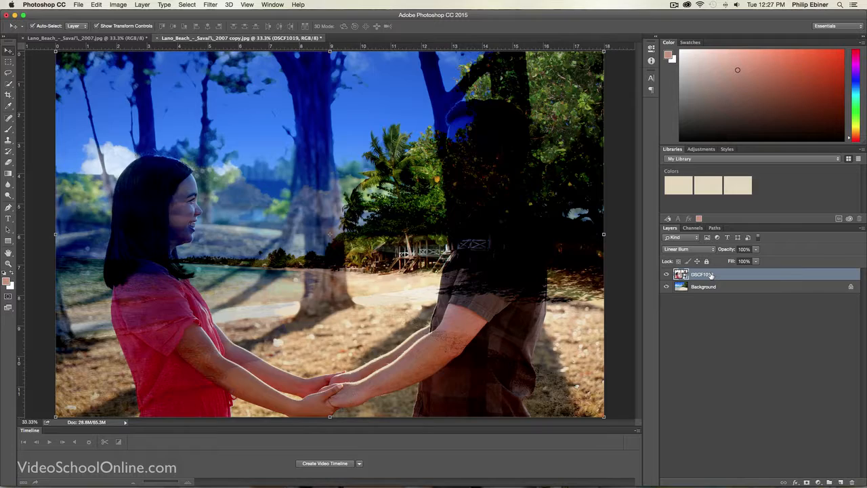
{"action": "key", "text": "shift+plus"}
{"action": "key", "text": "shift+plus"}
{"action": "key", "text": "shift+plus"}
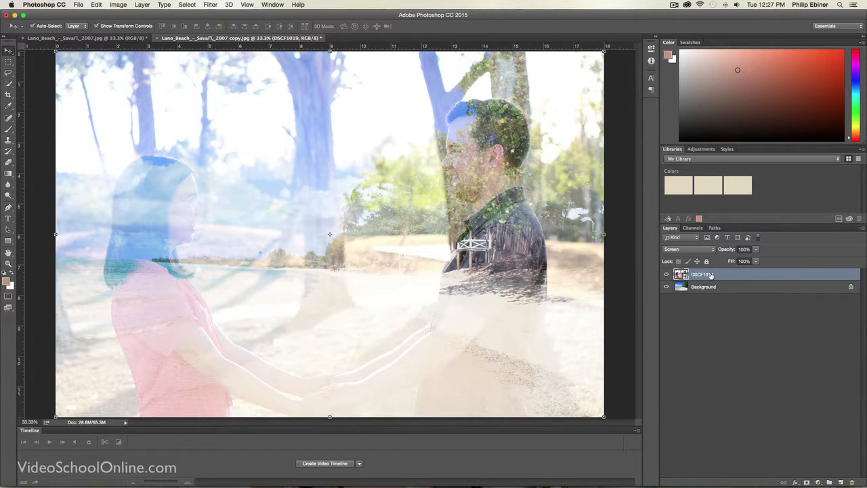
{"action": "key", "text": "shift+plus"}
{"action": "key", "text": "shift+plus"}
{"action": "key", "text": "shift+plus"}
{"action": "key", "text": "shift+plus"}
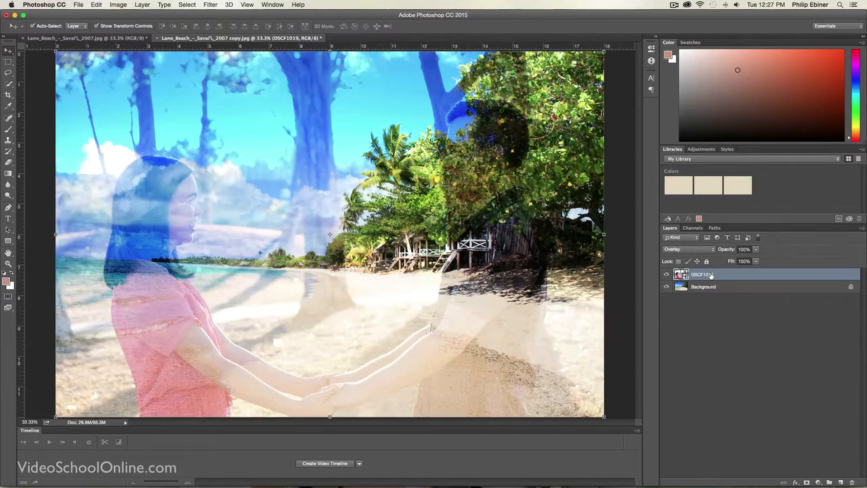
{"action": "key", "text": "shift+plus"}
{"action": "key", "text": "shift+plus"}
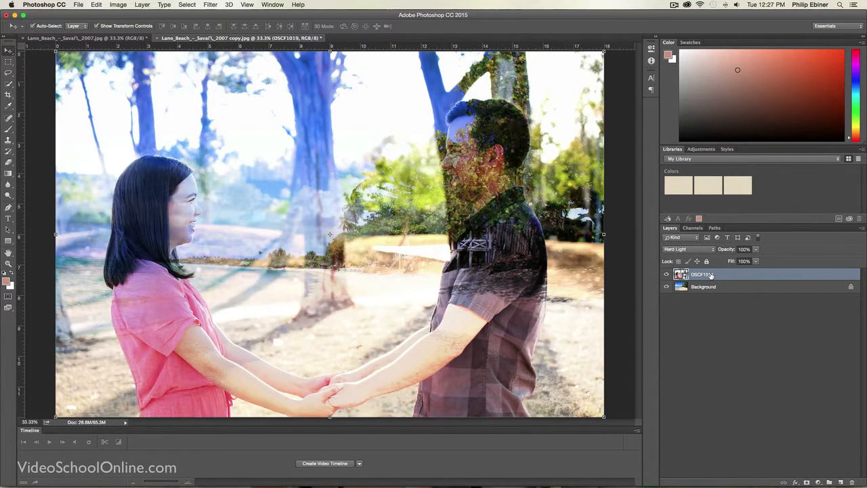
{"action": "key", "text": "shift+plus"}
{"action": "key", "text": "shift+plus"}
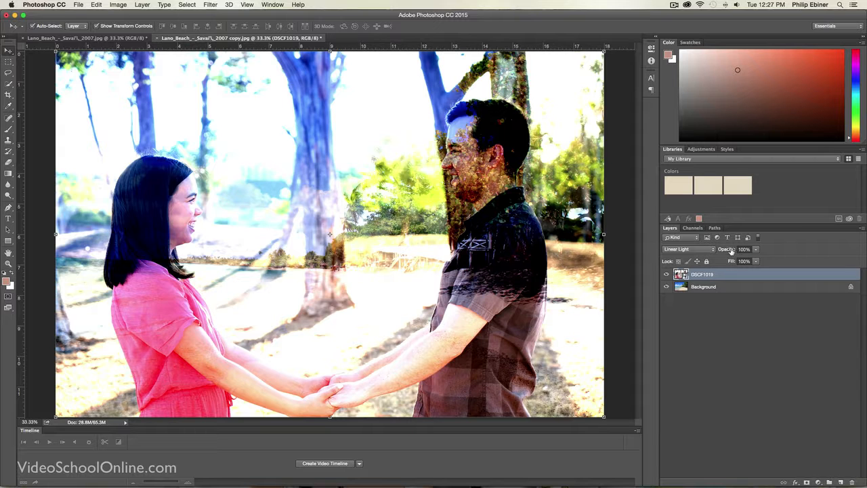
{"action": "left_click_drag", "start_coordinate": [735, 251], "coordinate": [865, 263]}
Step: Try an S-shaped Curves adjustment on the DSCF1019 layer with points at input 162, output 216 and input 106, output 73, and discard it
{"action": "left_click", "coordinate": [119, 5]}
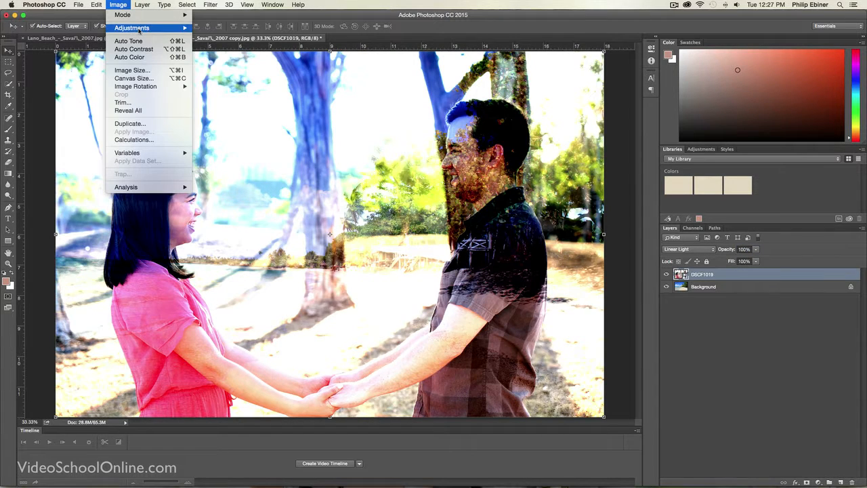
{"action": "mouse_move", "coordinate": [156, 30]}
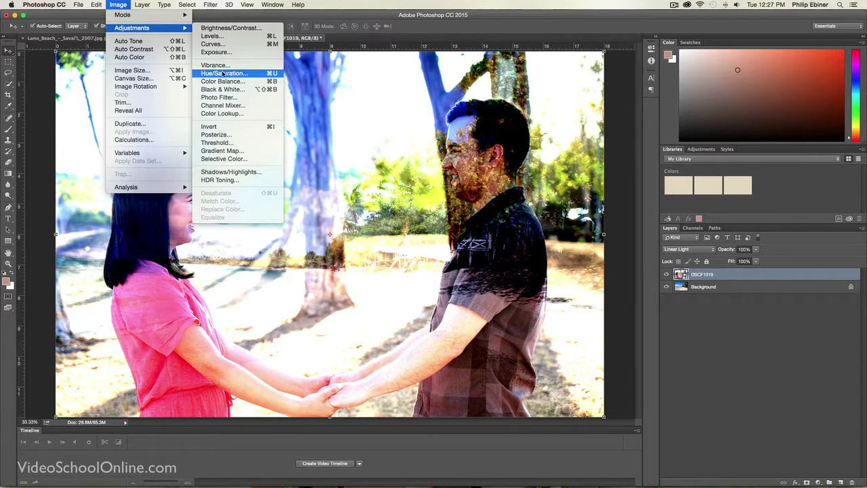
{"action": "left_click", "coordinate": [213, 43]}
{"action": "left_click_drag", "start_coordinate": [424, 144], "coordinate": [648, 230]}
{"action": "left_click_drag", "start_coordinate": [618, 312], "coordinate": [618, 286]}
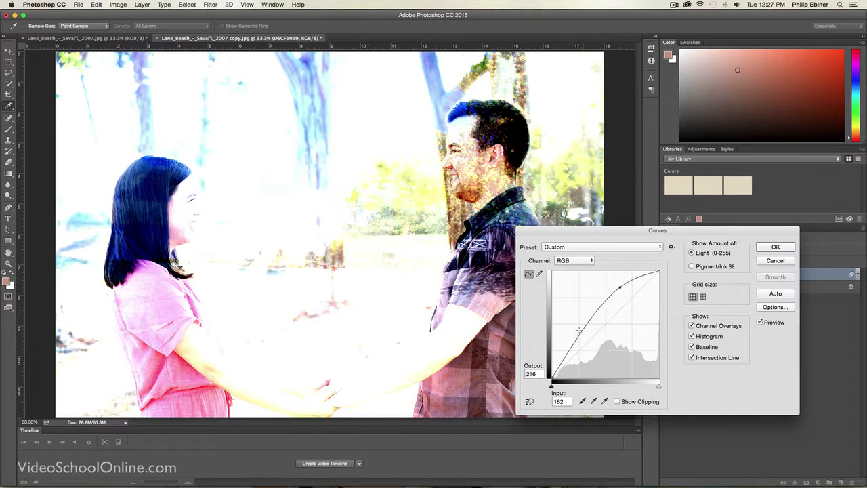
{"action": "left_click_drag", "start_coordinate": [578, 330], "coordinate": [596, 347]}
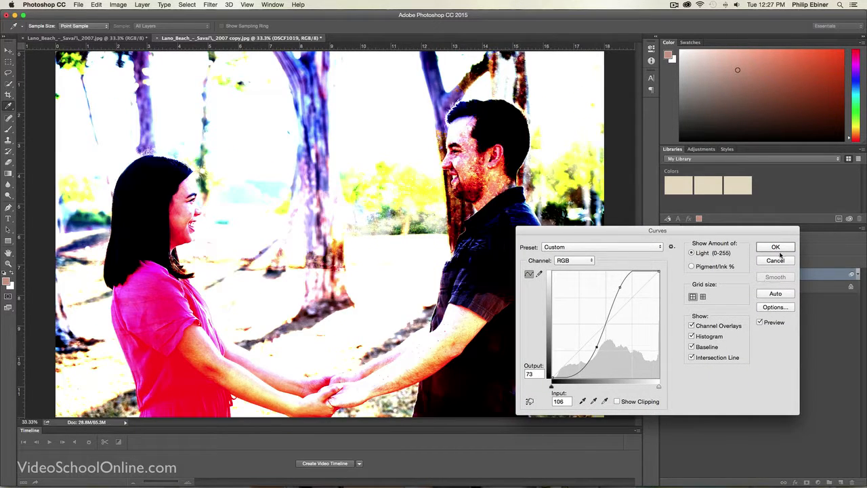
{"action": "left_click", "coordinate": [779, 260]}
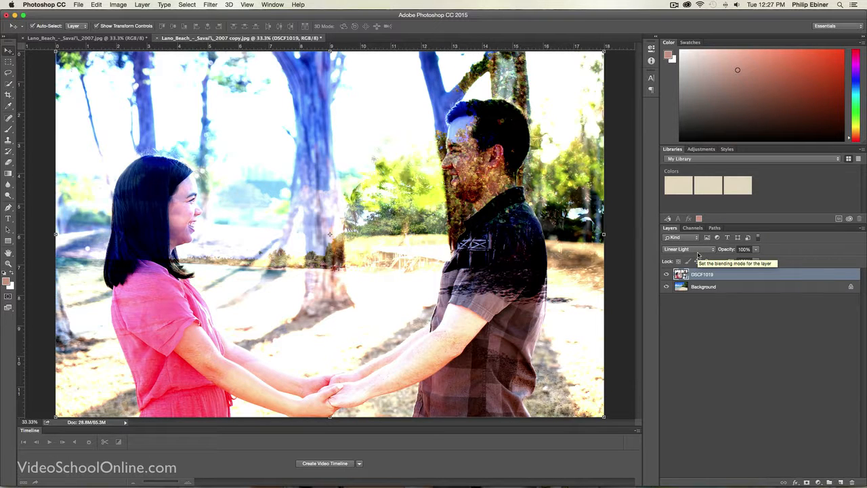
Step: Set the DSCF1019 layer's blending mode back to Normal and compare the document with the finished beach composite
{"action": "left_click", "coordinate": [699, 251]}
{"action": "left_click", "coordinate": [674, 133]}
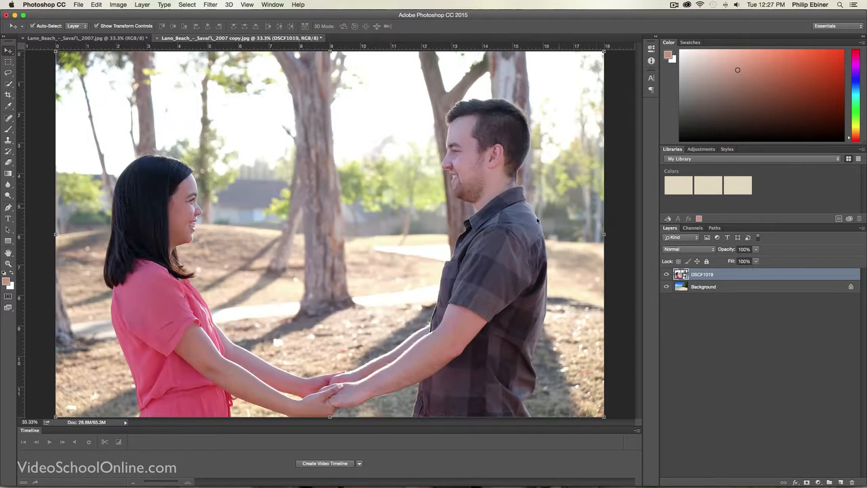
{"action": "left_click", "coordinate": [105, 39]}
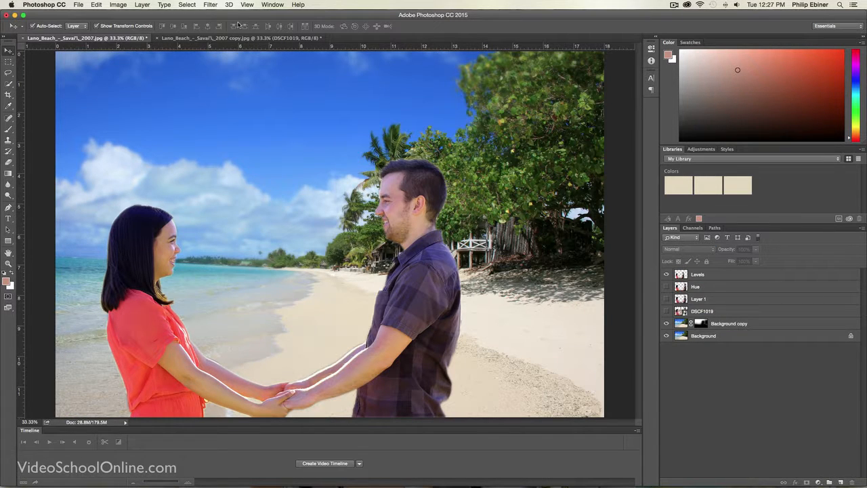
{"action": "left_click", "coordinate": [213, 39]}
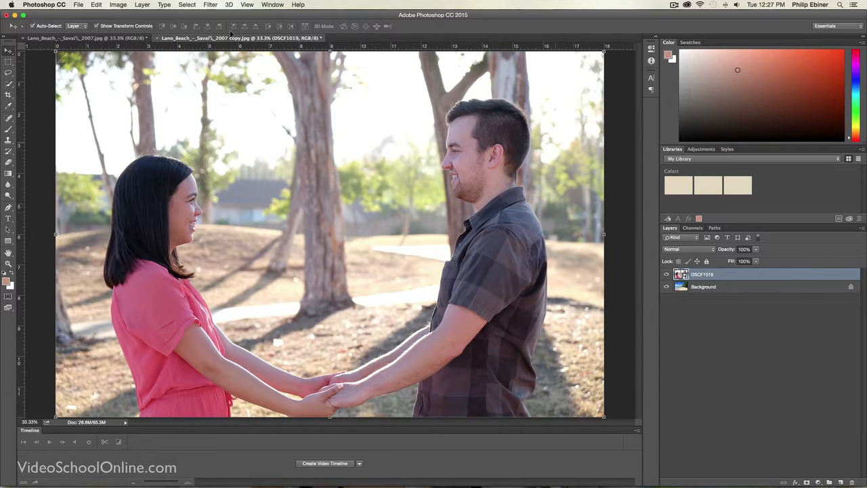
Step: Select both the woman and the man, including their joined hands, using the Quick Selection tool in add mode with a 30 px brush
{"action": "left_click", "coordinate": [9, 85]}
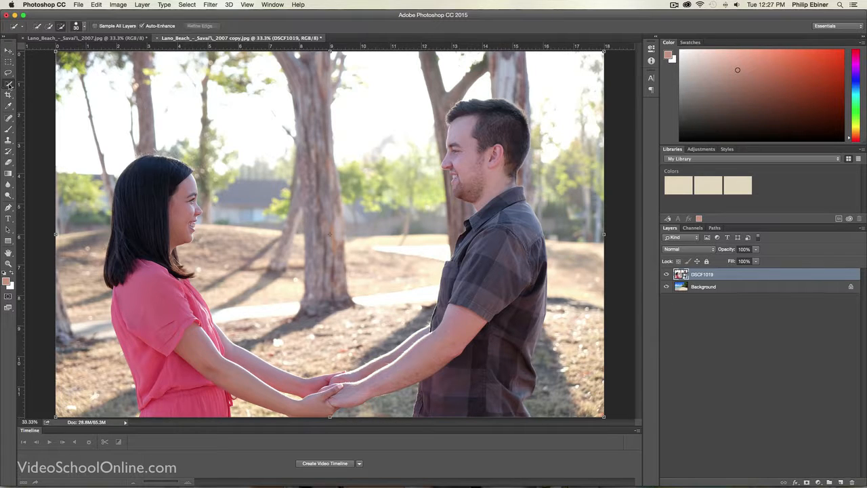
{"action": "left_click", "coordinate": [53, 81]}
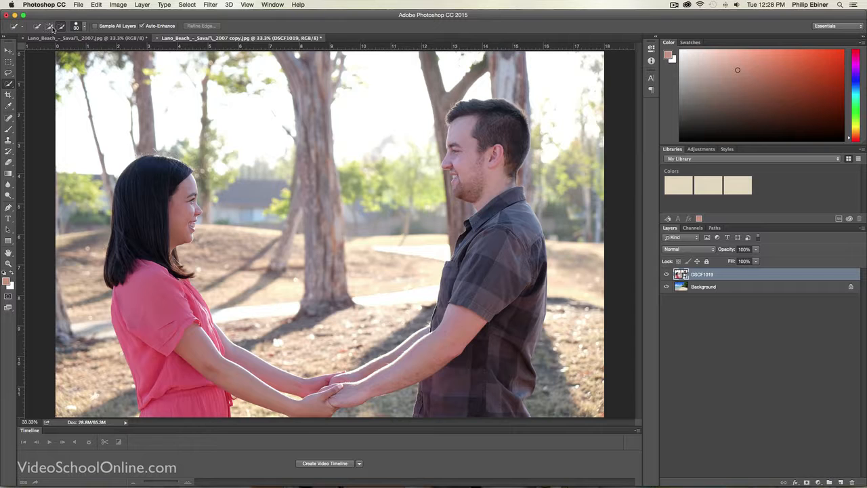
{"action": "left_click", "coordinate": [83, 27]}
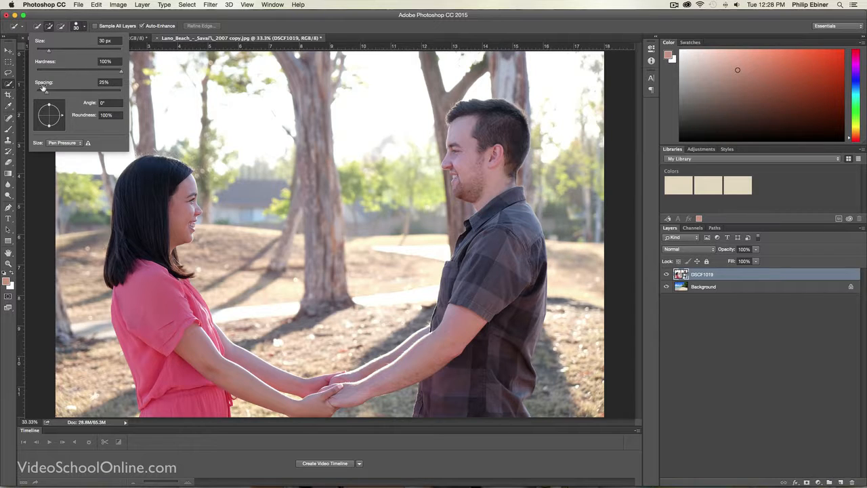
{"action": "left_click", "coordinate": [169, 184]}
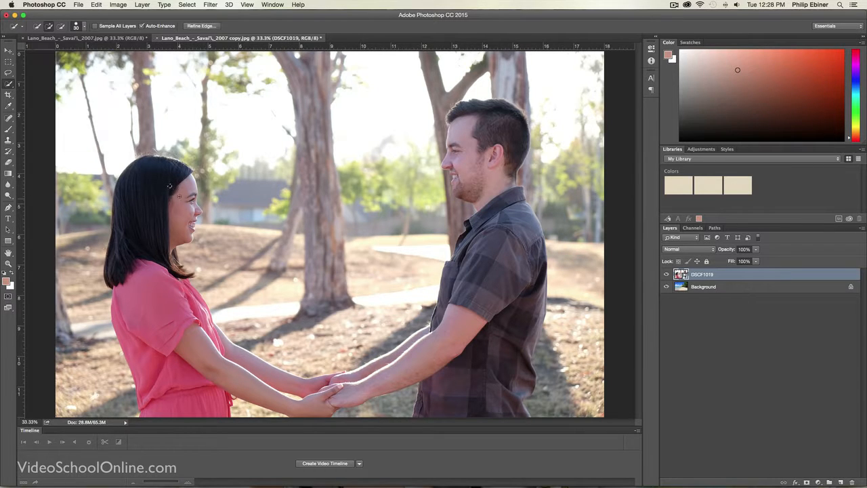
{"action": "left_click_drag", "start_coordinate": [170, 184], "coordinate": [174, 271]}
{"action": "left_click_drag", "start_coordinate": [171, 210], "coordinate": [179, 196]}
{"action": "mouse_move", "coordinate": [180, 264]}
{"action": "left_mouse_down"}
{"action": "mouse_move", "coordinate": [163, 305]}
{"action": "mouse_move", "coordinate": [169, 380]}
{"action": "mouse_move", "coordinate": [190, 400]}
{"action": "mouse_move", "coordinate": [181, 339]}
{"action": "left_mouse_up"}
{"action": "left_click_drag", "start_coordinate": [189, 295], "coordinate": [244, 361]}
{"action": "mouse_move", "coordinate": [349, 394]}
{"action": "left_mouse_down"}
{"action": "mouse_move", "coordinate": [381, 369]}
{"action": "mouse_move", "coordinate": [468, 343]}
{"action": "mouse_move", "coordinate": [507, 391]}
{"action": "left_mouse_up"}
{"action": "mouse_move", "coordinate": [507, 342]}
{"action": "left_mouse_down"}
{"action": "mouse_move", "coordinate": [513, 284]}
{"action": "mouse_move", "coordinate": [494, 154]}
{"action": "left_mouse_up"}
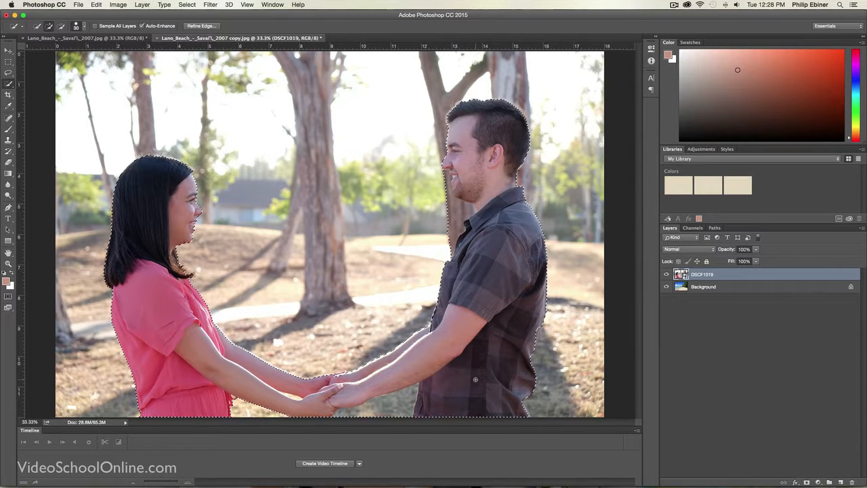
Step: Subtract the tree trunk area in front of the man's neck and chest from the selection
{"action": "left_click", "coordinate": [59, 27]}
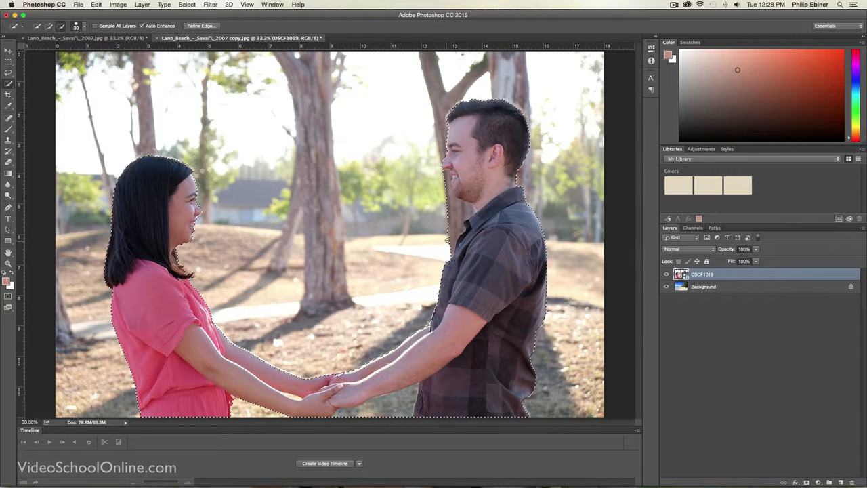
{"action": "left_click_drag", "start_coordinate": [452, 247], "coordinate": [459, 212]}
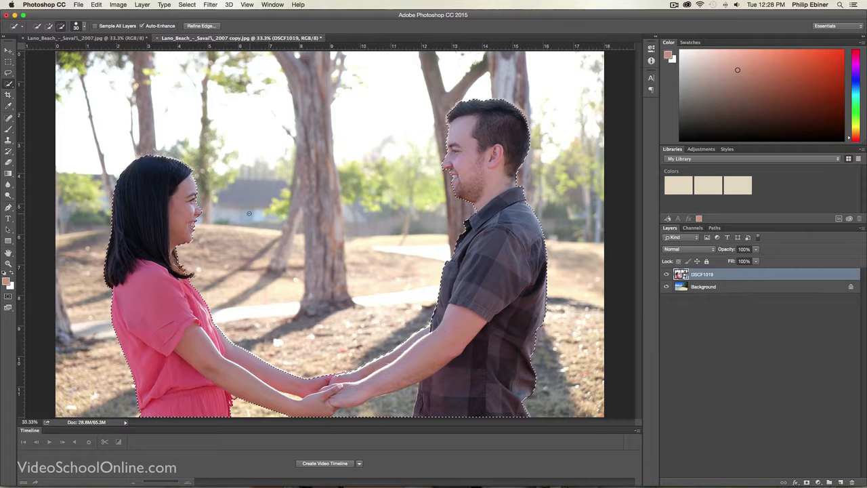
Step: Subtract the background gap between the woman's forearms from the selection using a 20 px brush, and return Quick Selection to add mode
{"action": "key", "text": "z"}
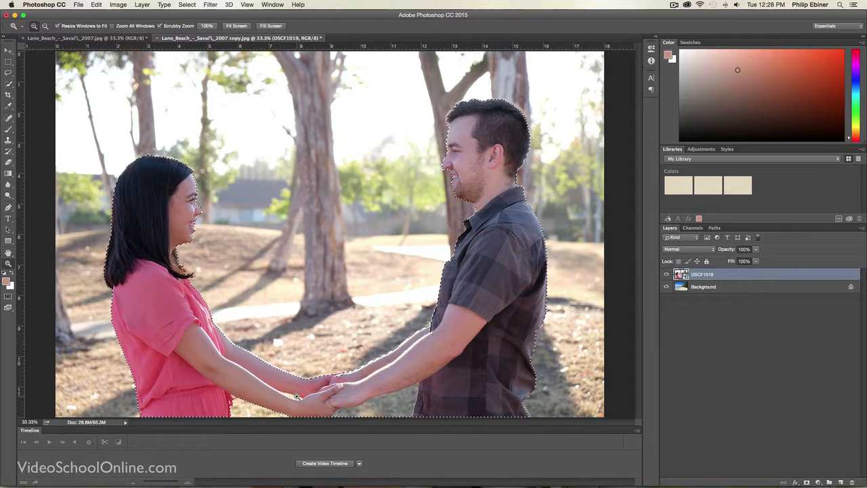
{"action": "left_click_drag", "start_coordinate": [285, 396], "coordinate": [276, 366]}
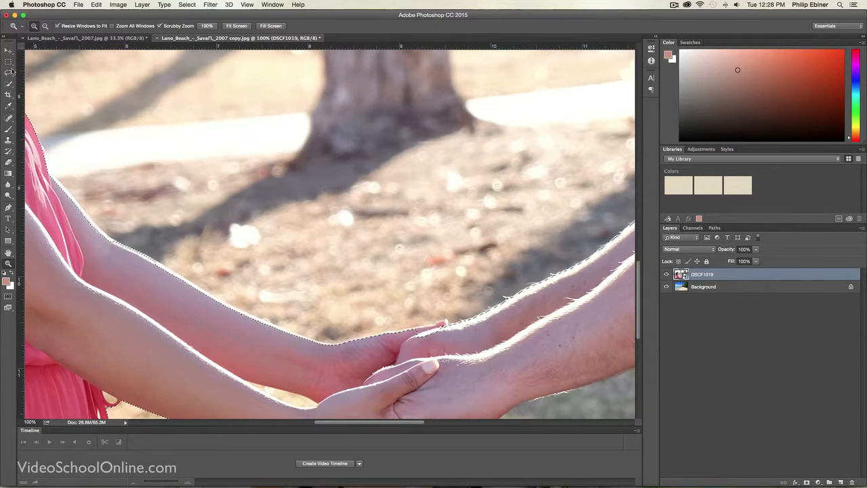
{"action": "left_click", "coordinate": [9, 73]}
{"action": "left_click", "coordinate": [10, 84]}
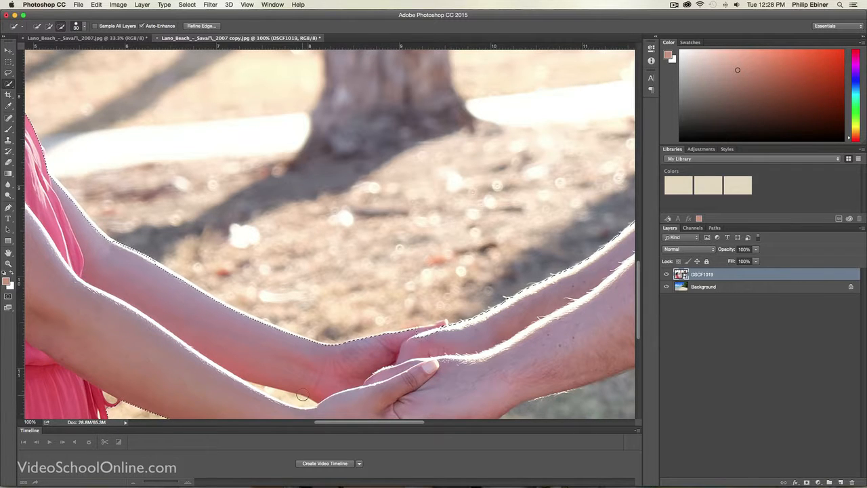
{"action": "left_click_drag", "start_coordinate": [300, 396], "coordinate": [295, 398]}
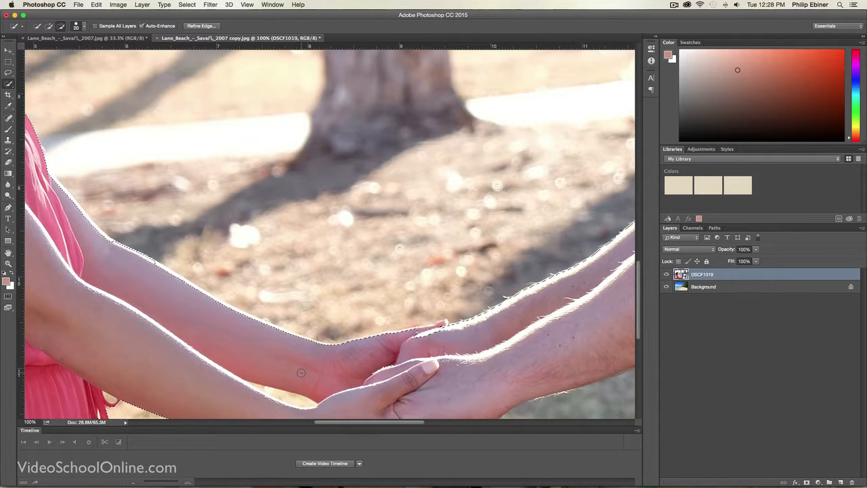
{"action": "left_click_drag", "start_coordinate": [296, 402], "coordinate": [256, 384]}
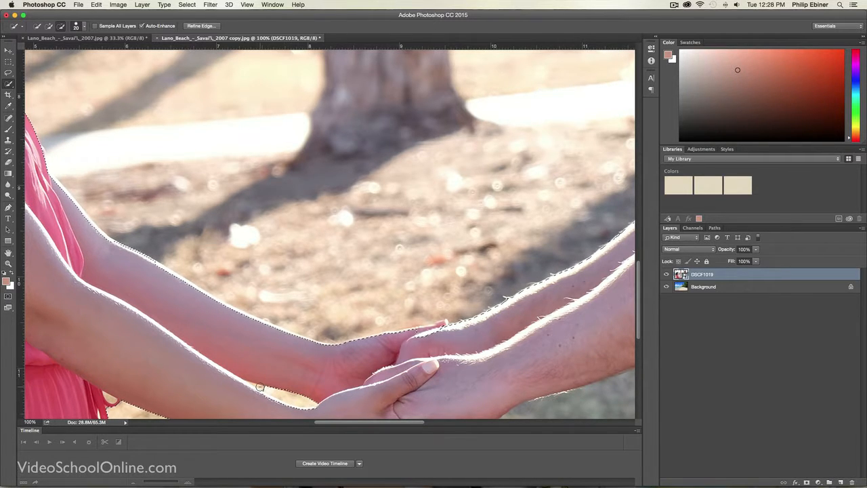
{"action": "key", "text": "z"}
{"action": "left_click", "coordinate": [331, 350], "text": "alt"}
{"action": "left_click", "coordinate": [331, 349], "text": "alt"}
{"action": "left_click", "coordinate": [330, 350], "text": "alt"}
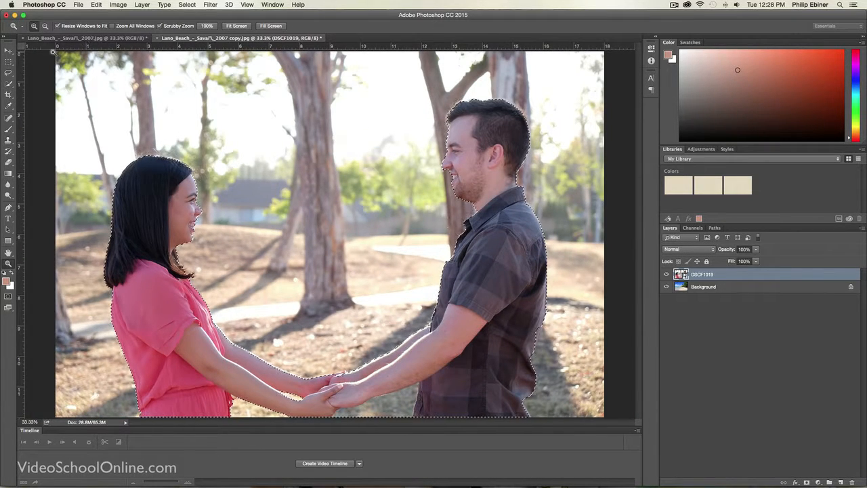
{"action": "left_click", "coordinate": [8, 84]}
{"action": "left_click", "coordinate": [50, 26]}
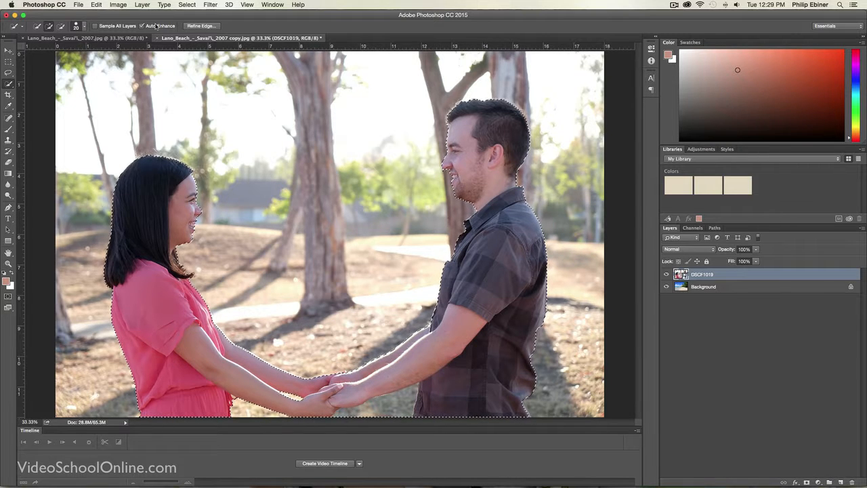
Step: Try refining the selection edge with Smart Radius at 4.8 px, Smooth 29, Feather 5.8 px and Contrast 22%
{"action": "left_click", "coordinate": [201, 26]}
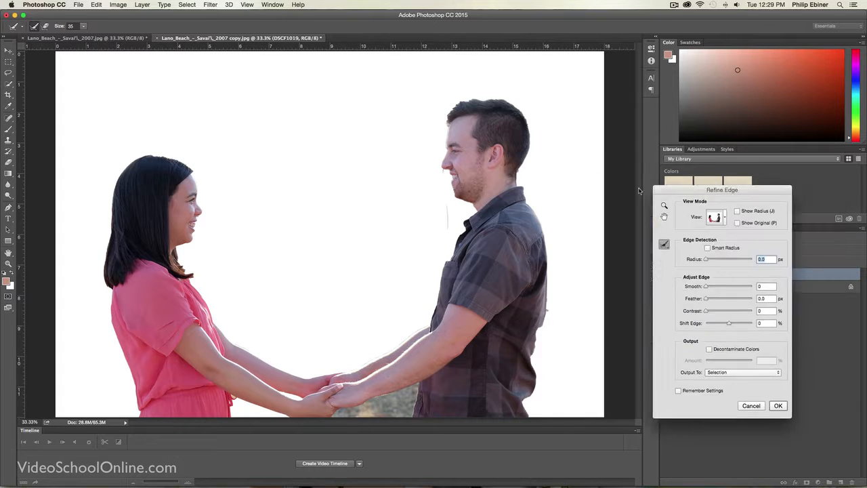
{"action": "left_click_drag", "start_coordinate": [740, 203], "coordinate": [292, 82]}
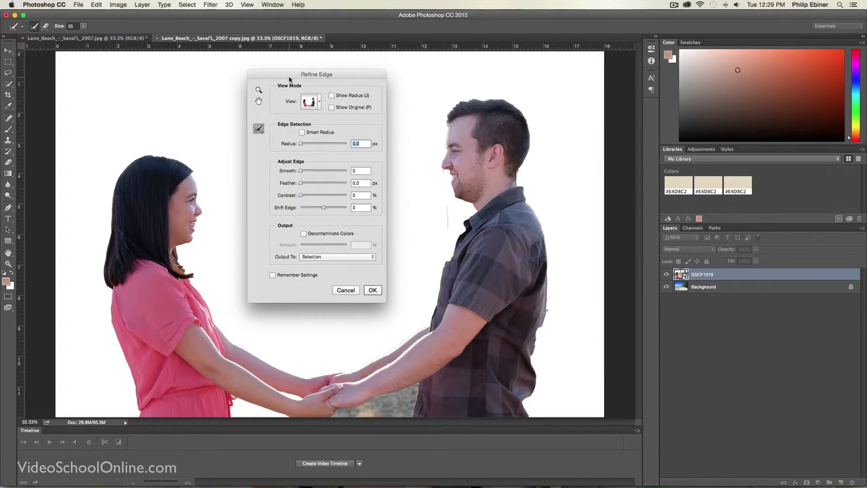
{"action": "left_click", "coordinate": [302, 133]}
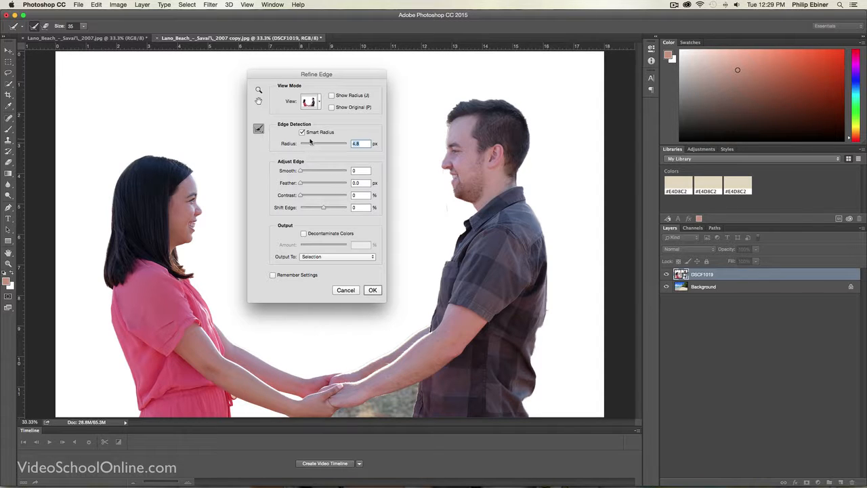
{"action": "left_click", "coordinate": [308, 171]}
{"action": "left_click", "coordinate": [313, 173]}
{"action": "left_click", "coordinate": [309, 184]}
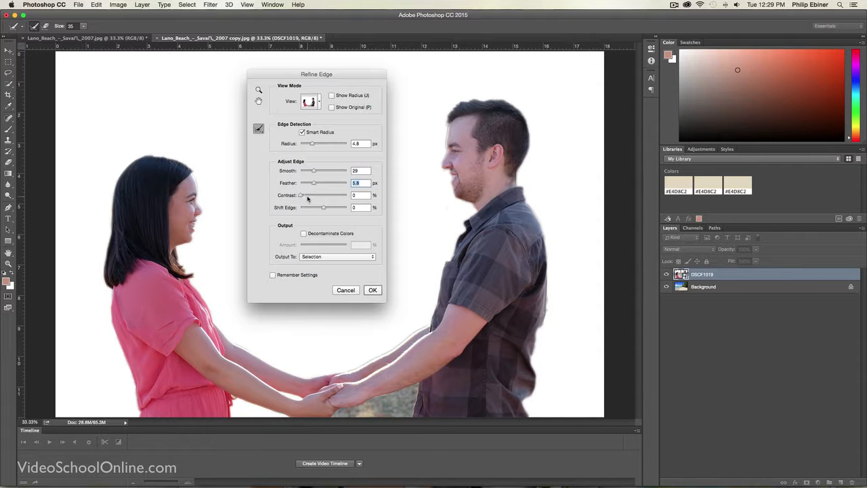
{"action": "left_click", "coordinate": [310, 196]}
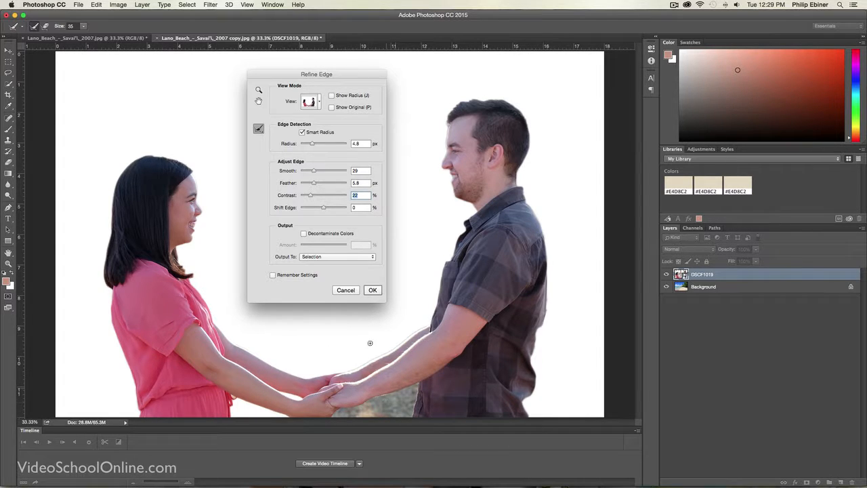
{"action": "left_click", "coordinate": [372, 290]}
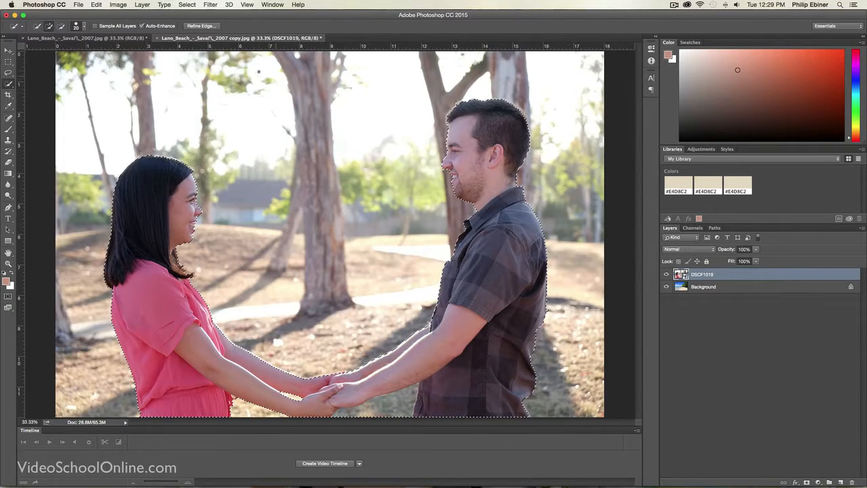
Step: Subtract the ground beneath the joined hands from the selection and refine its edge with Smart Radius 4.1 px, Smooth 16, Feather 3.9 px and some contrast
{"action": "left_click", "coordinate": [49, 26]}
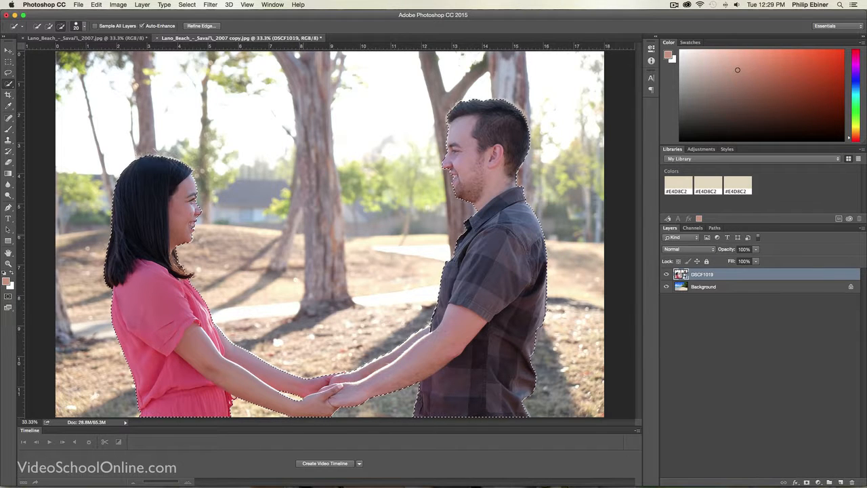
{"action": "left_click", "coordinate": [187, 25]}
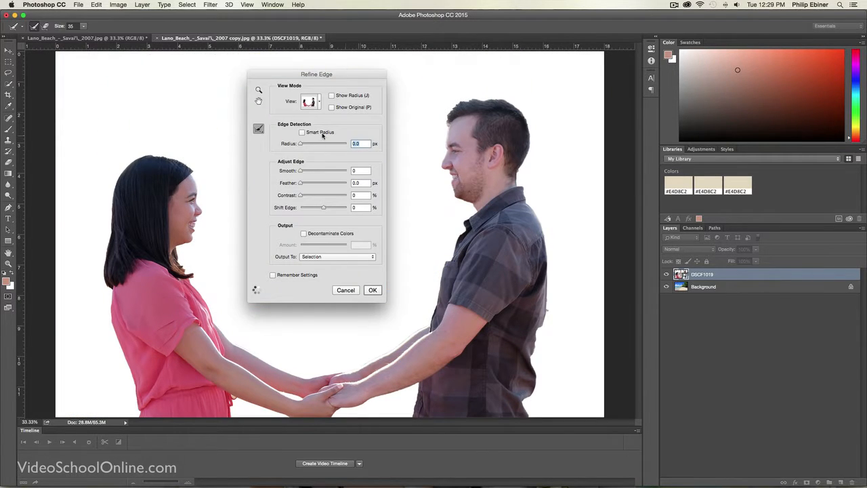
{"action": "left_click_drag", "start_coordinate": [311, 144], "coordinate": [308, 172]}
{"action": "left_click", "coordinate": [312, 172]}
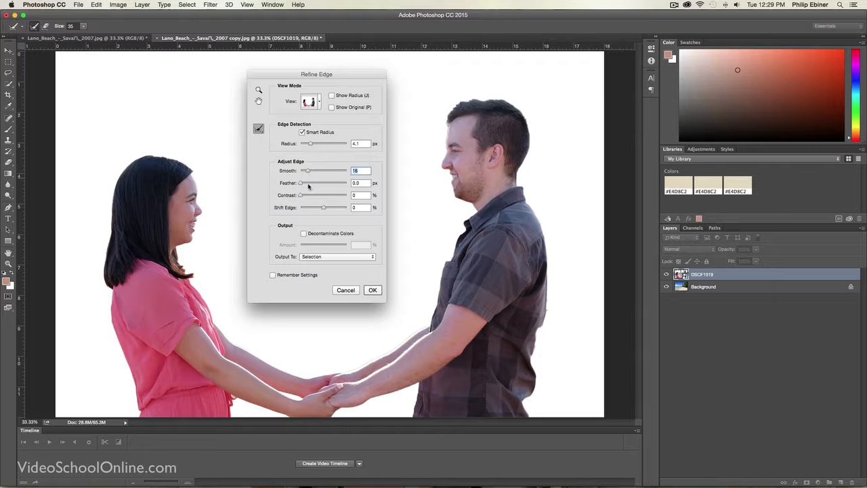
{"action": "left_click", "coordinate": [310, 183]}
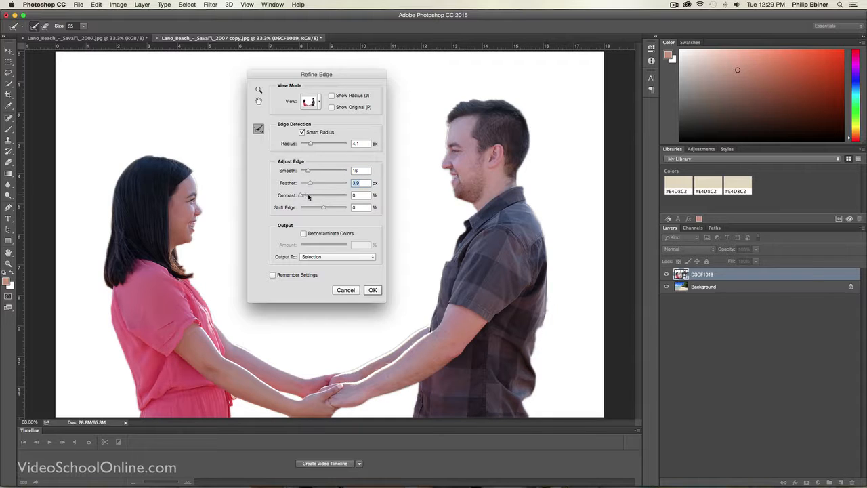
{"action": "left_click", "coordinate": [309, 195]}
{"action": "left_click", "coordinate": [373, 290]}
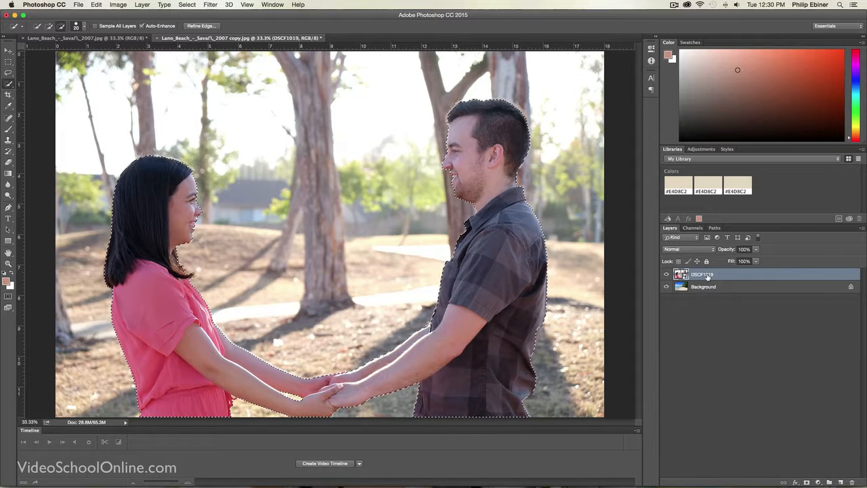
Step: Copy the selected couple onto a new layer and hide the DSCF1019 layer
{"action": "key", "text": "super+j"}
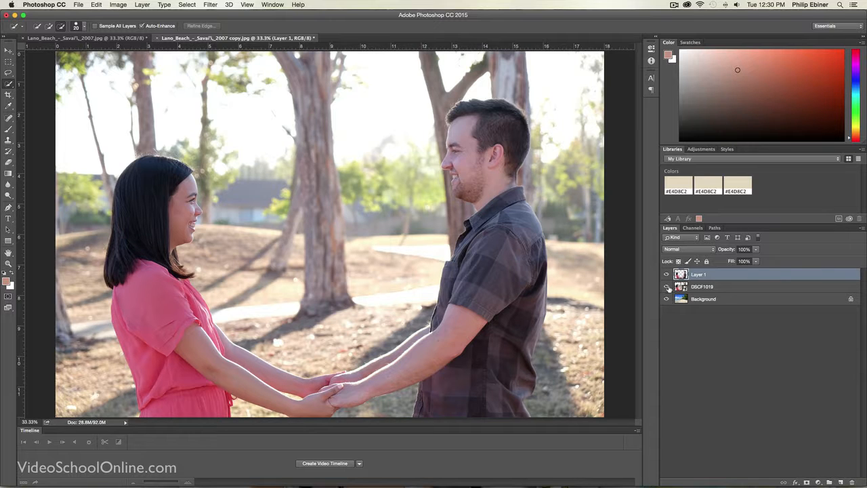
{"action": "left_click", "coordinate": [667, 287]}
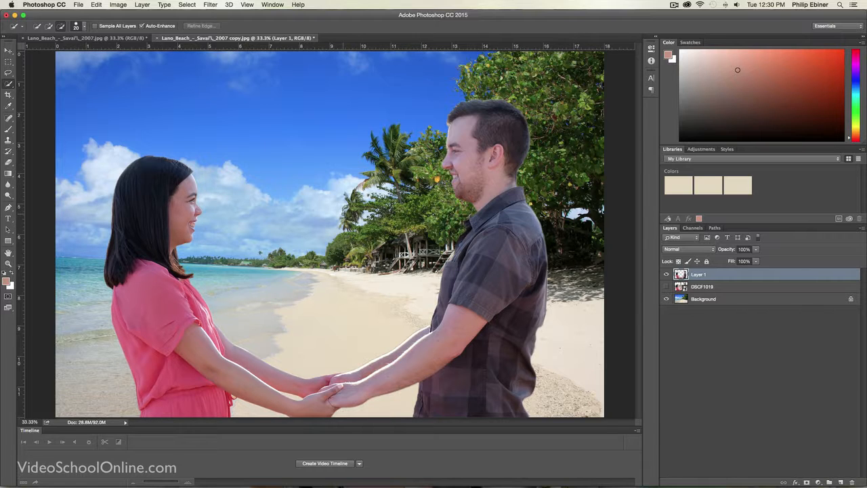
Step: Scale the couple on Layer 1 to about 82% and place it along the image's lower edge, matching the finished beach composite
{"action": "left_click", "coordinate": [126, 38]}
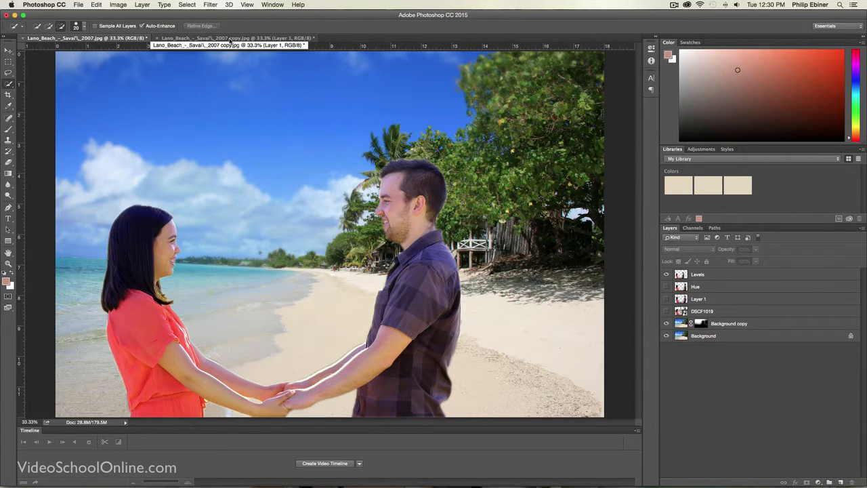
{"action": "left_click", "coordinate": [230, 38]}
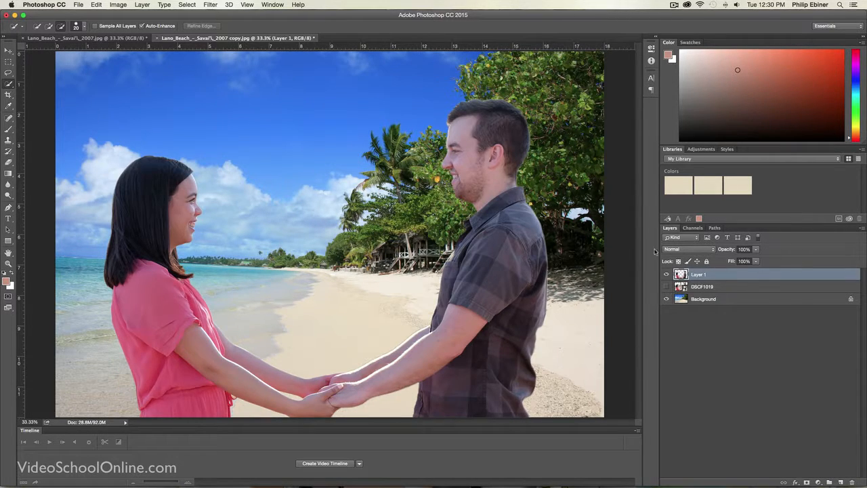
{"action": "key", "text": "v"}
{"action": "key", "text": "super+t"}
{"action": "left_click_drag", "start_coordinate": [551, 97], "coordinate": [468, 156]}
{"action": "left_click_drag", "start_coordinate": [417, 216], "coordinate": [418, 160]}
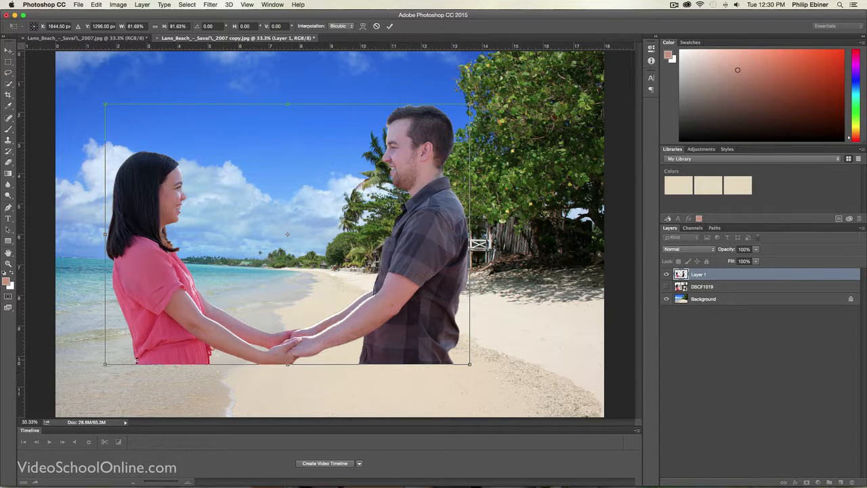
{"action": "left_click_drag", "start_coordinate": [421, 228], "coordinate": [415, 280]}
{"action": "key", "text": "Return"}
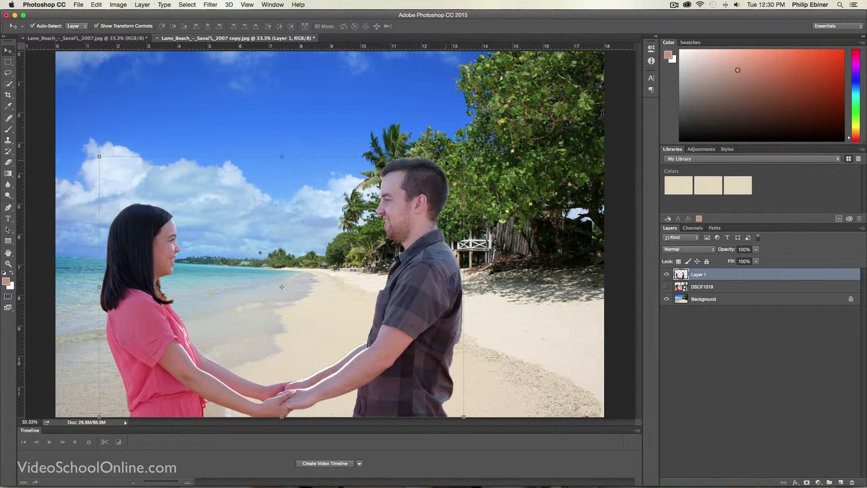
Step: Duplicate Layer 1 as a layer named Hue and hide the original
{"action": "right_click", "coordinate": [711, 275]}
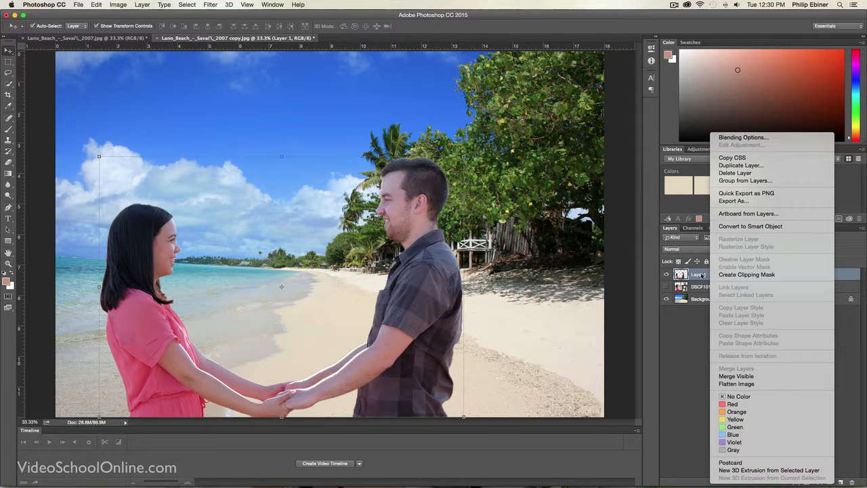
{"action": "left_click", "coordinate": [702, 275]}
{"action": "left_click_drag", "start_coordinate": [696, 275], "coordinate": [841, 482]}
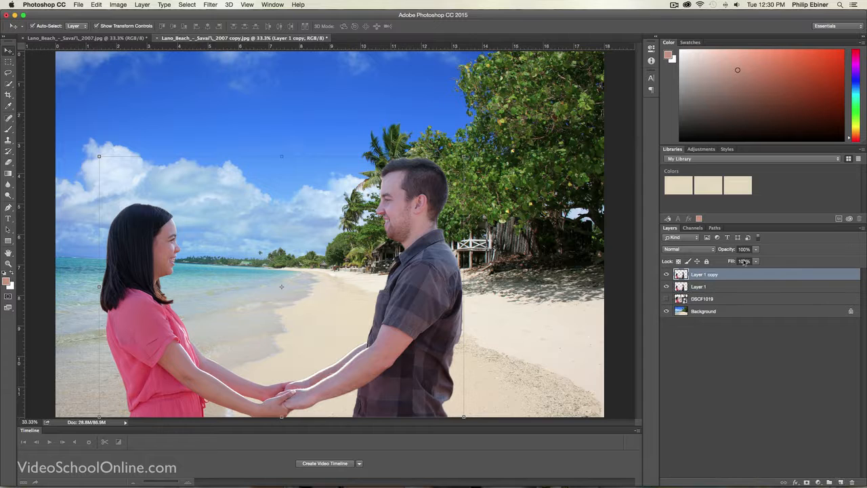
{"action": "double_click", "coordinate": [700, 275]}
{"action": "type", "text": "Hue"}
{"action": "key", "text": "Return"}
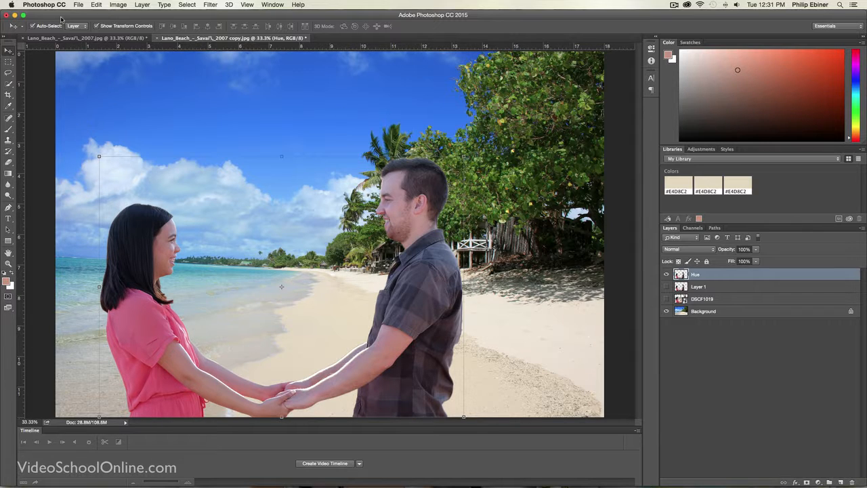
Step: Apply a Hue/Saturation adjustment to the Hue layer with the hue slightly above +15, comparing the couple with and without the preview
{"action": "left_click", "coordinate": [117, 4]}
{"action": "mouse_move", "coordinate": [165, 28]}
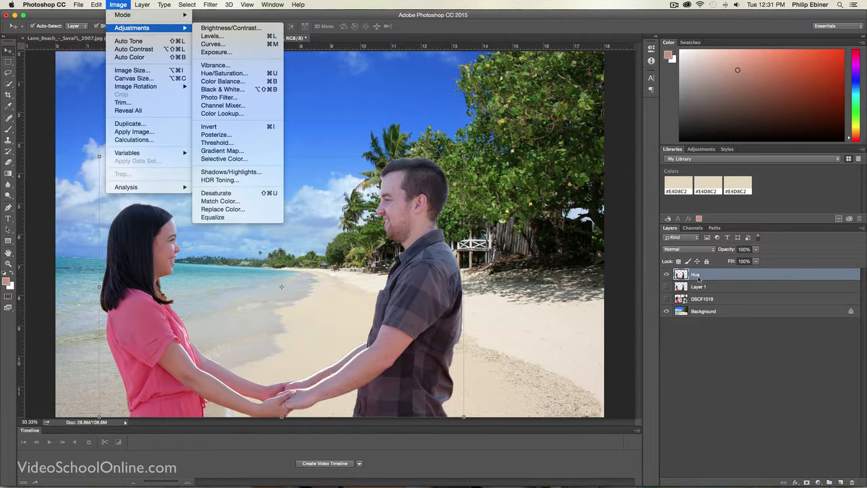
{"action": "left_click", "coordinate": [223, 73]}
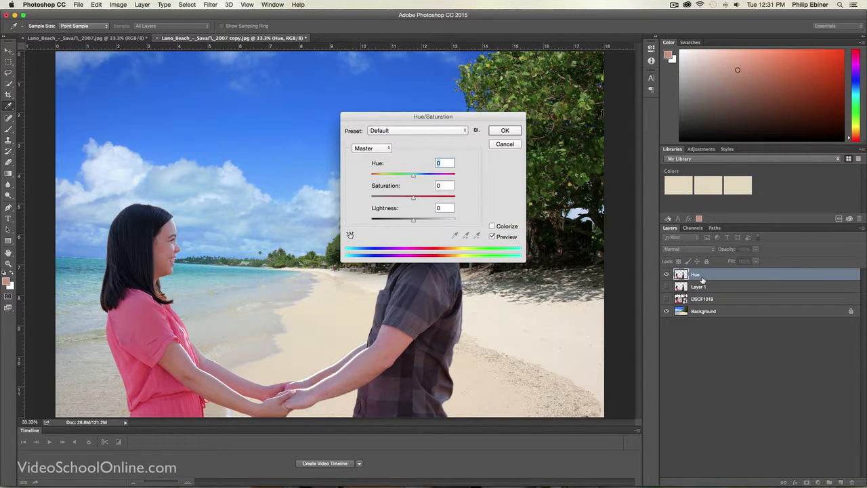
{"action": "left_click_drag", "start_coordinate": [461, 118], "coordinate": [602, 74]}
{"action": "mouse_move", "coordinate": [554, 133]}
{"action": "left_mouse_down"}
{"action": "mouse_move", "coordinate": [570, 133]}
{"action": "mouse_move", "coordinate": [539, 133]}
{"action": "mouse_move", "coordinate": [561, 133]}
{"action": "left_mouse_up"}
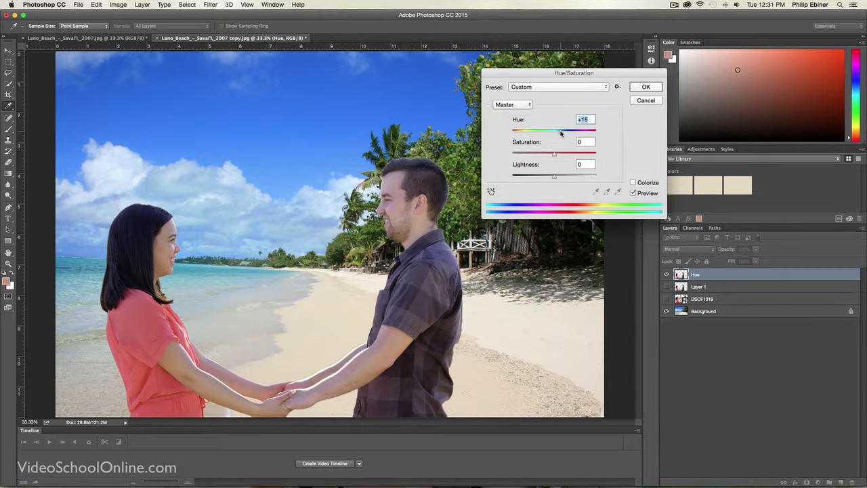
{"action": "left_click_drag", "start_coordinate": [560, 133], "coordinate": [563, 133]}
{"action": "left_click", "coordinate": [634, 193]}
{"action": "left_click", "coordinate": [634, 193]}
{"action": "left_click", "coordinate": [633, 193]}
{"action": "left_click", "coordinate": [646, 86]}
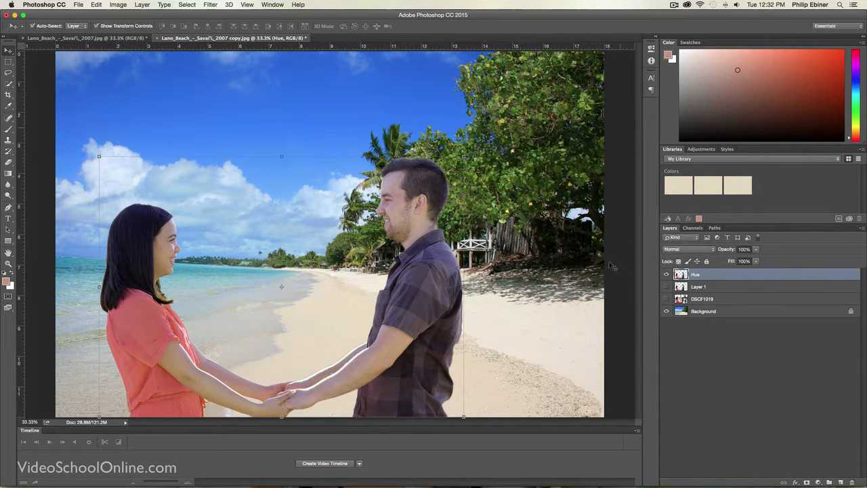
Step: Duplicate the Hue layer, rename the copy Levels, and hide the Hue layer
{"action": "right_click", "coordinate": [696, 278]}
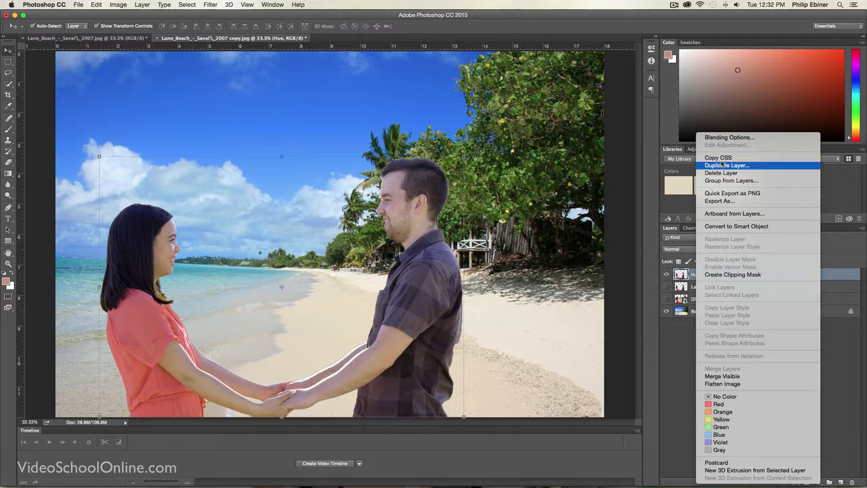
{"action": "left_click", "coordinate": [689, 273]}
{"action": "double_click", "coordinate": [698, 275]}
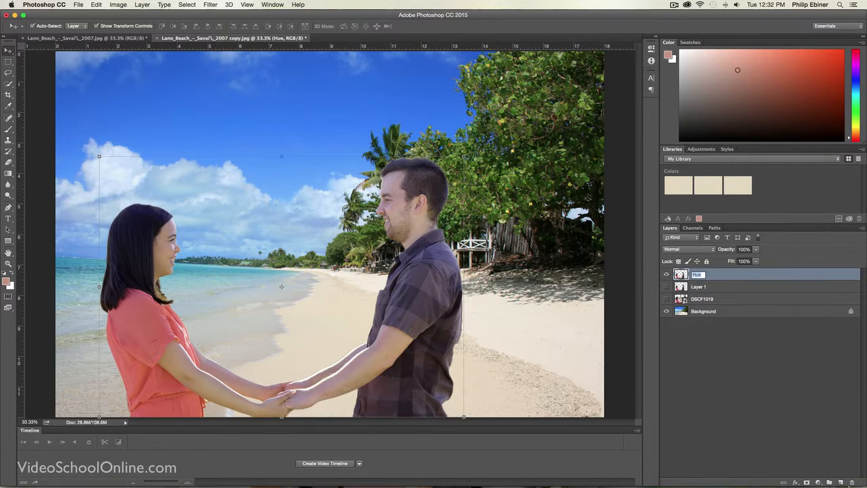
{"action": "left_click", "coordinate": [716, 275]}
{"action": "left_click_drag", "start_coordinate": [698, 276], "coordinate": [839, 483]}
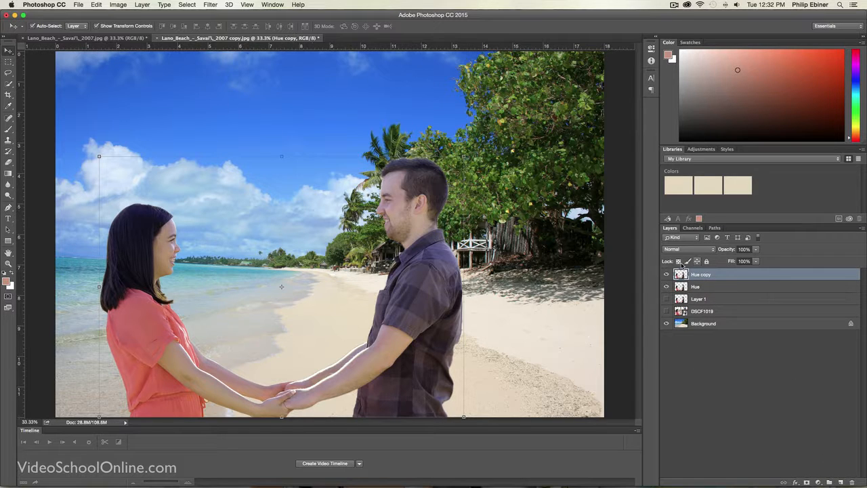
{"action": "double_click", "coordinate": [702, 275]}
{"action": "type", "text": "Levels"}
{"action": "key", "text": "Return"}
Step: Apply a Levels adjustment to the Levels layer with input levels of 14, 1.12 and 227
{"action": "left_click", "coordinate": [118, 4]}
{"action": "mouse_move", "coordinate": [132, 28]}
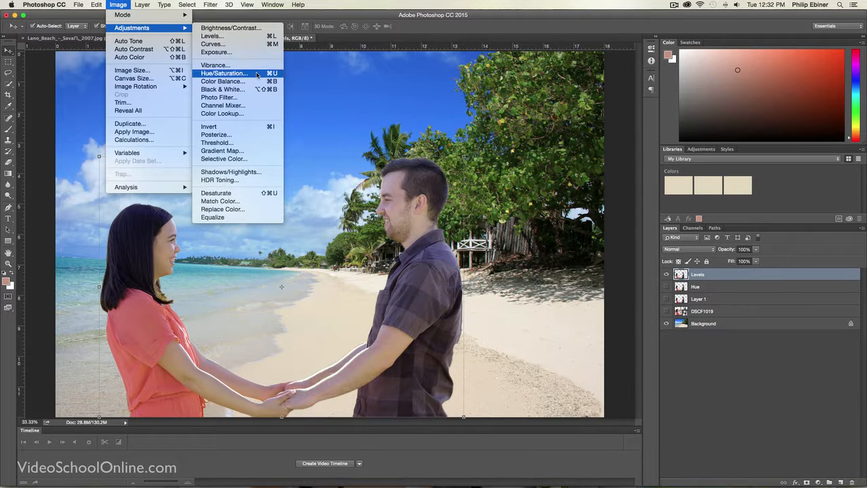
{"action": "left_click", "coordinate": [227, 38]}
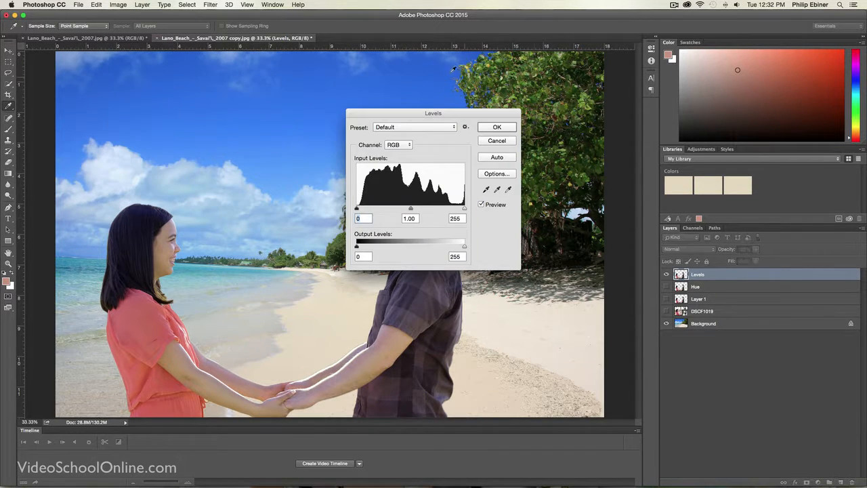
{"action": "left_click_drag", "start_coordinate": [435, 113], "coordinate": [585, 154]}
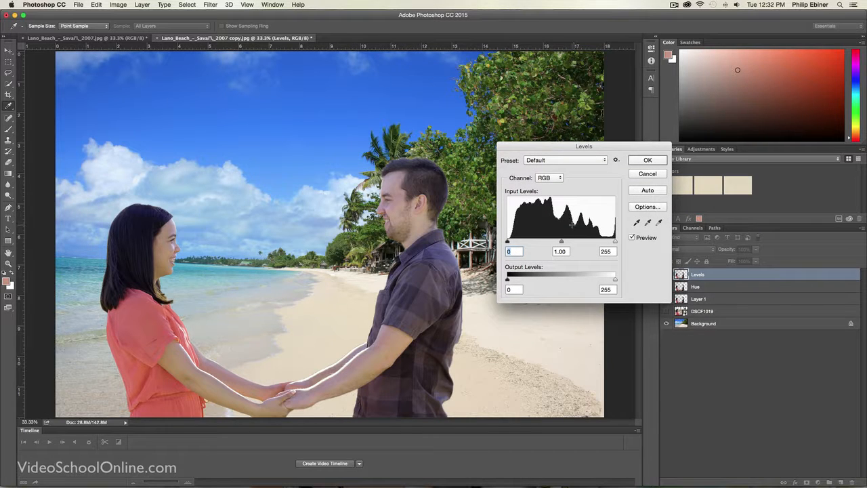
{"action": "left_click_drag", "start_coordinate": [616, 242], "coordinate": [604, 242]}
{"action": "left_click_drag", "start_coordinate": [512, 241], "coordinate": [554, 242]}
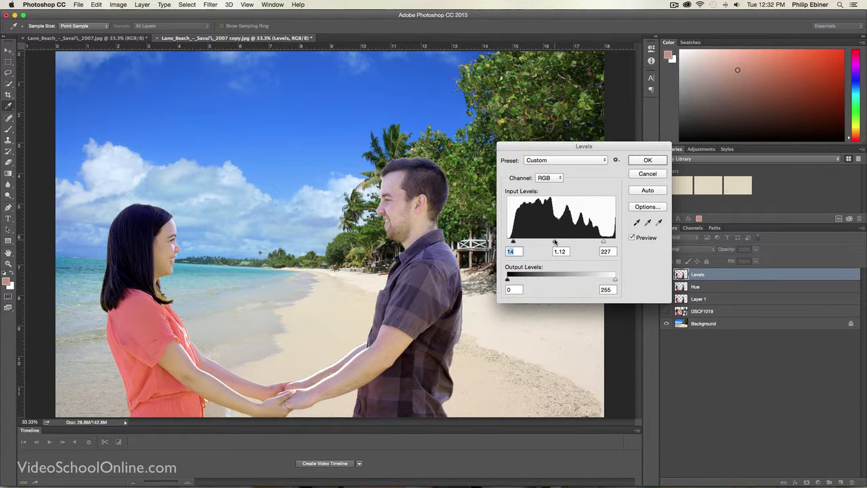
{"action": "left_click", "coordinate": [555, 242]}
{"action": "left_click", "coordinate": [656, 162]}
{"action": "key", "text": "v"}
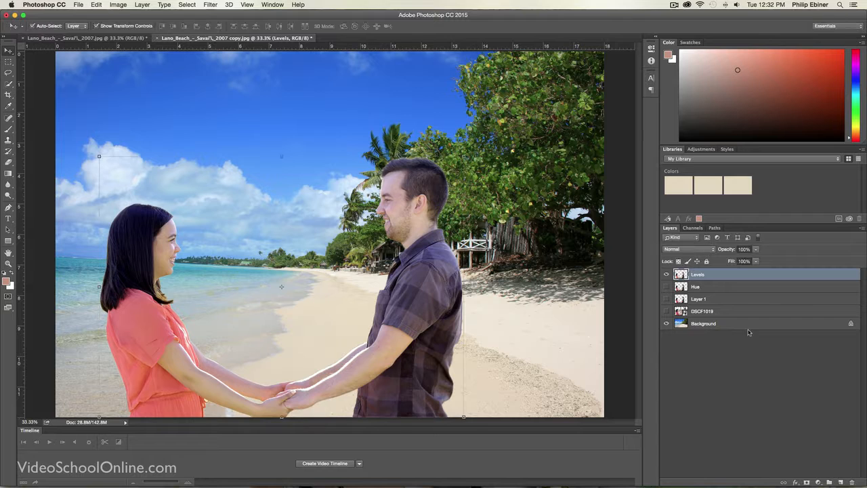
Step: Compare the adjusted couple with the finished beach composite and with the Levels layer turned off and on
{"action": "left_click", "coordinate": [769, 379]}
{"action": "left_click", "coordinate": [144, 37]}
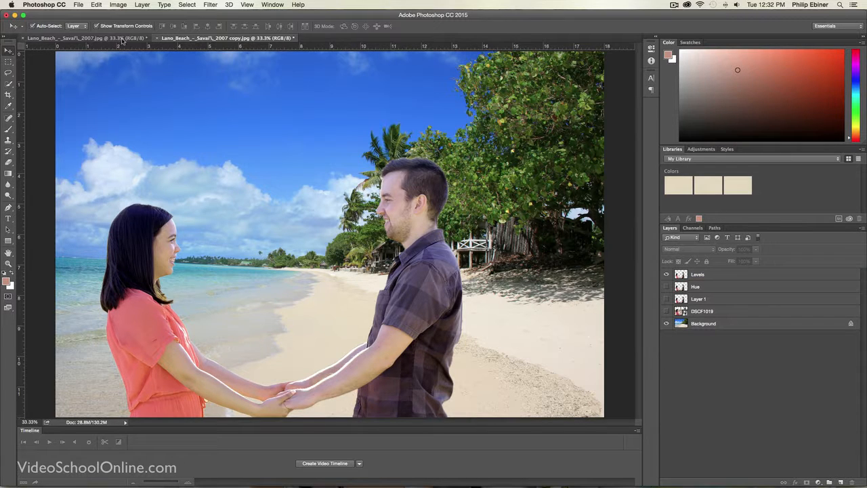
{"action": "left_click", "coordinate": [247, 39]}
{"action": "left_click", "coordinate": [666, 274]}
{"action": "left_click", "coordinate": [666, 275]}
Step: Raise the saturation of the Levels layer to +21 with a Hue/Saturation adjustment
{"action": "left_click", "coordinate": [680, 288]}
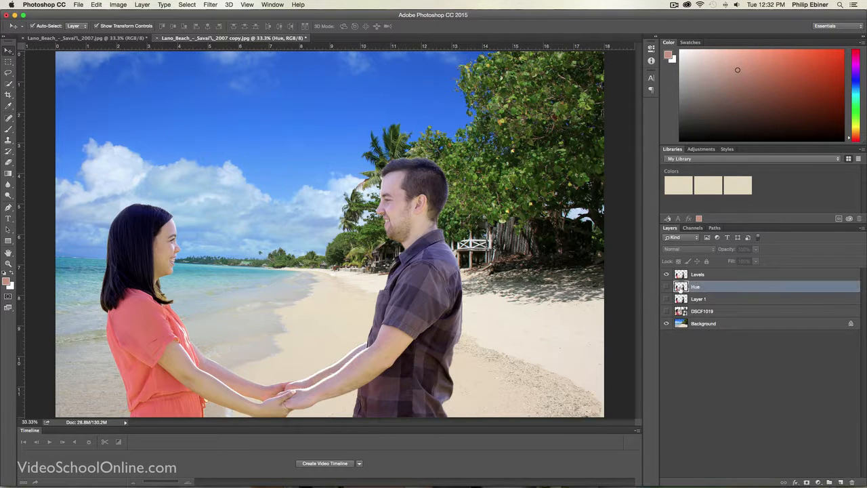
{"action": "left_click", "coordinate": [703, 275]}
{"action": "right_click", "coordinate": [704, 275]}
{"action": "left_click", "coordinate": [692, 279]}
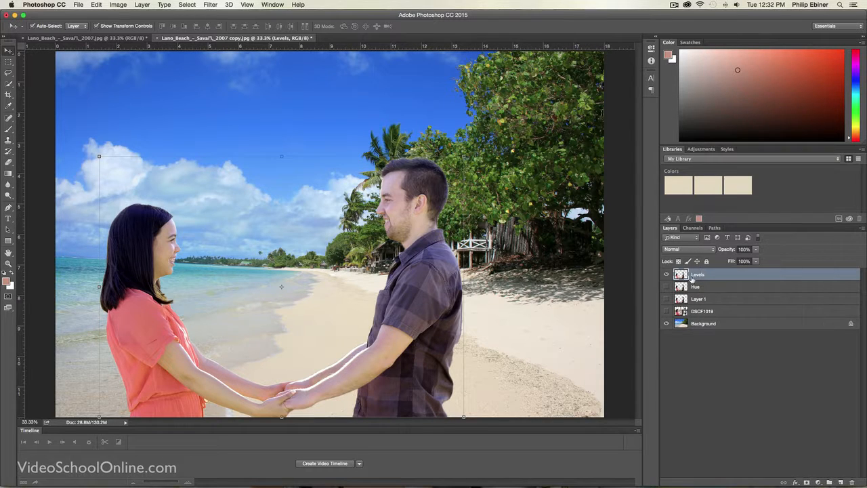
{"action": "left_click", "coordinate": [118, 4]}
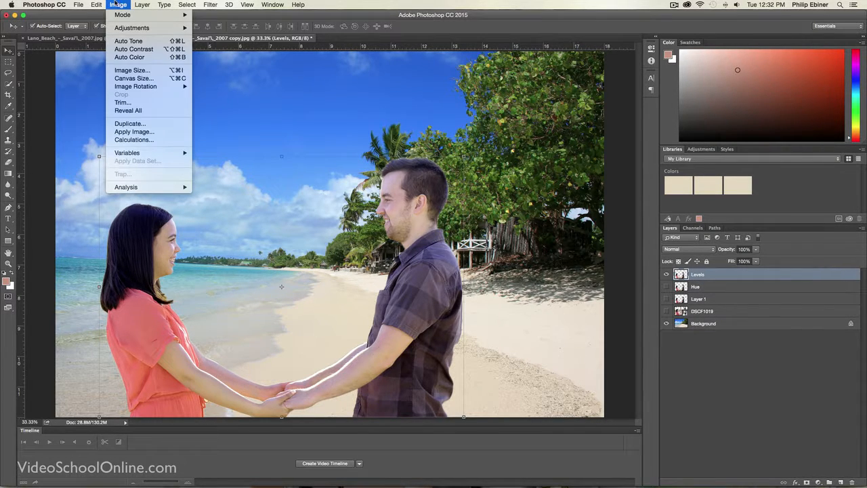
{"action": "mouse_move", "coordinate": [131, 27]}
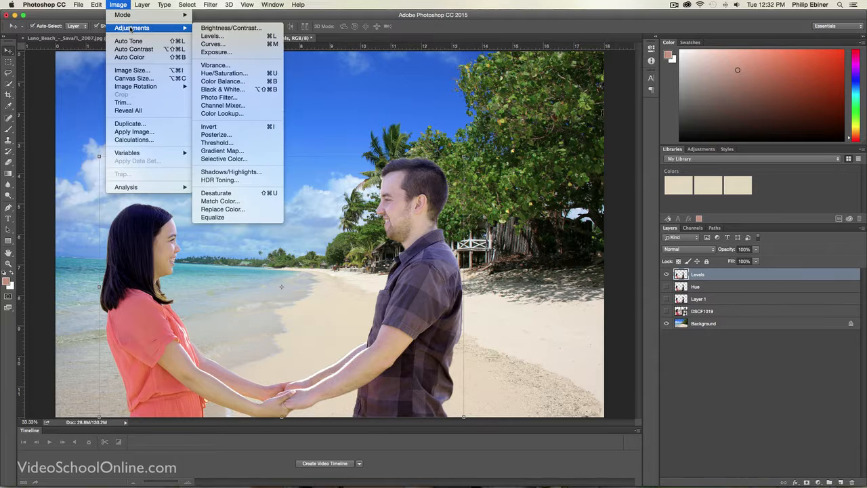
{"action": "left_click", "coordinate": [223, 73]}
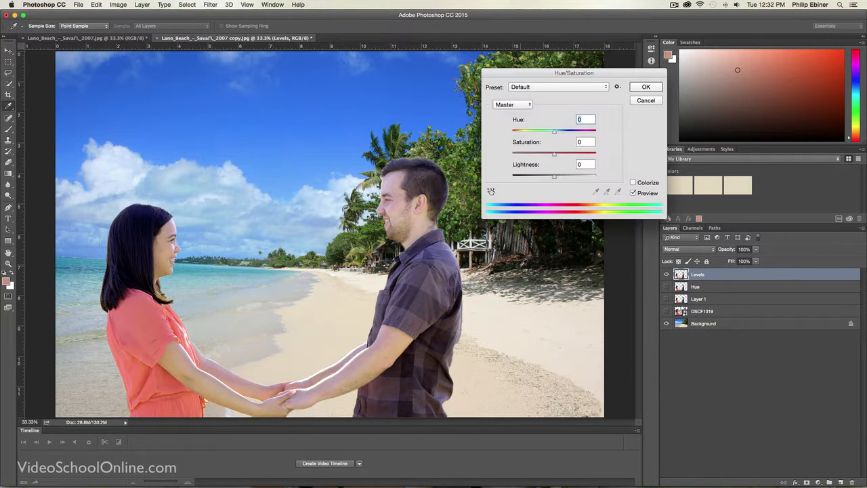
{"action": "left_click_drag", "start_coordinate": [554, 153], "coordinate": [565, 157]}
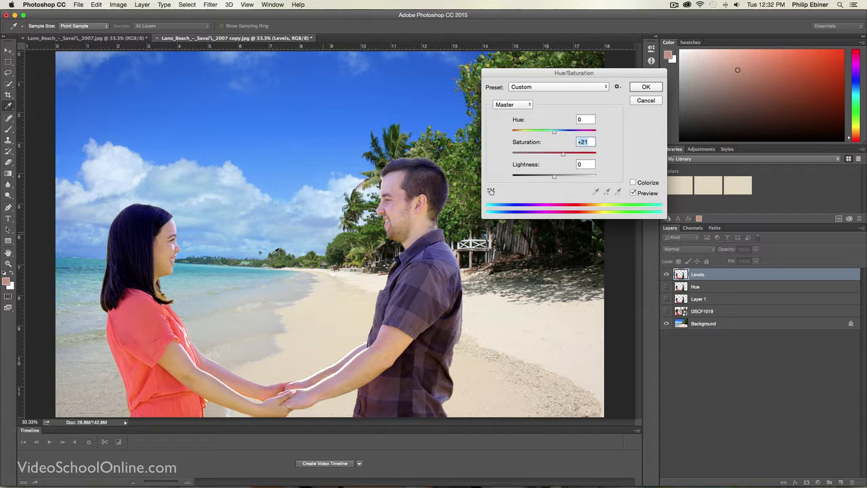
{"action": "left_click", "coordinate": [646, 87]}
Step: Check the finished Lano Beach composite for its background treatment, and return to the working copy
{"action": "left_click", "coordinate": [749, 416]}
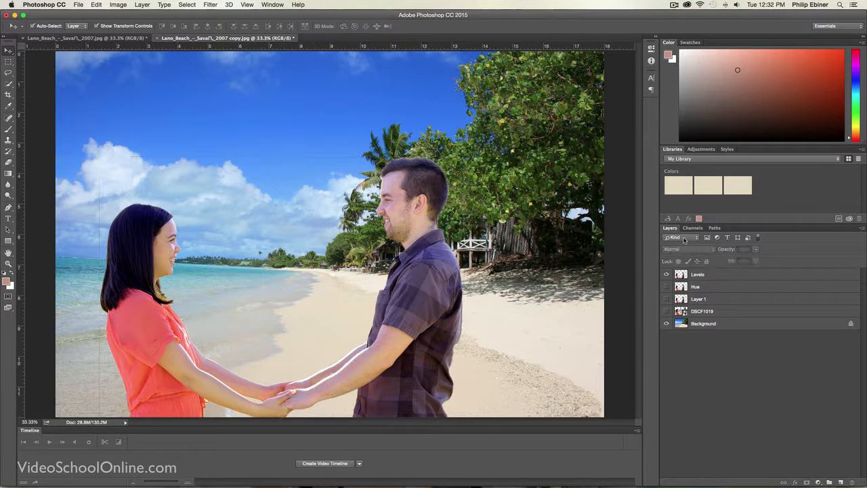
{"action": "left_click", "coordinate": [95, 38]}
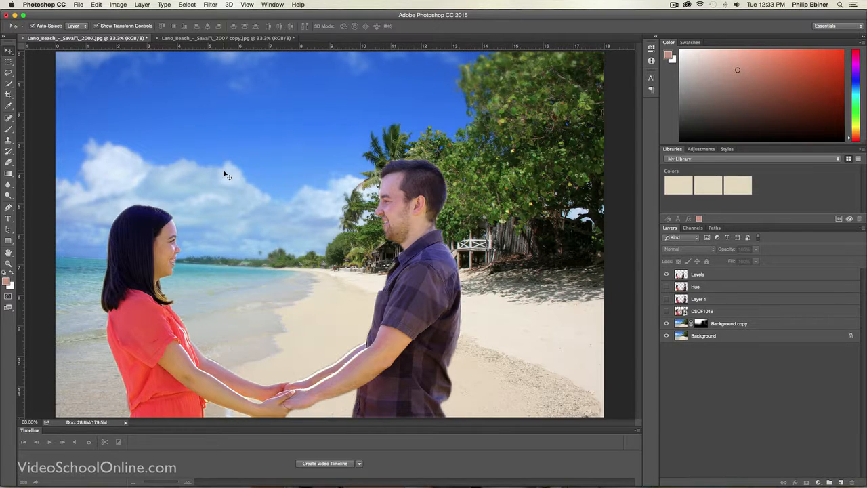
{"action": "left_click", "coordinate": [182, 39]}
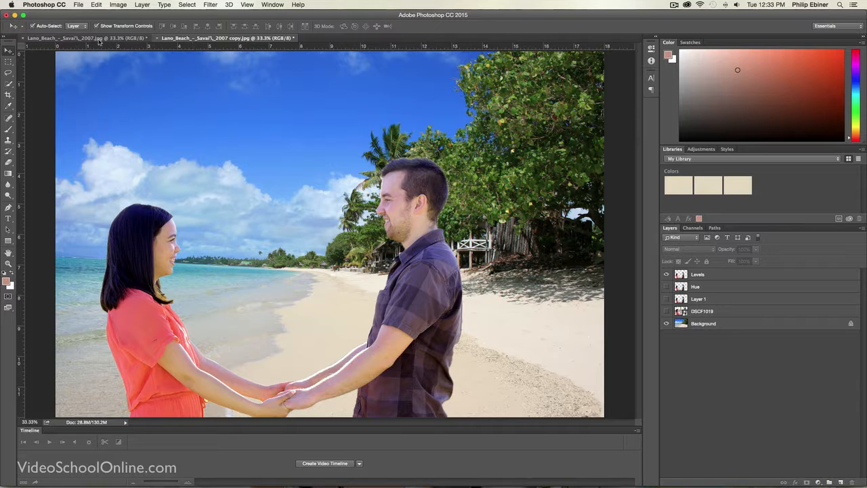
Step: Unlock the Background layer and duplicate it beneath the couple's layers
{"action": "left_click", "coordinate": [751, 326]}
{"action": "left_click", "coordinate": [853, 324]}
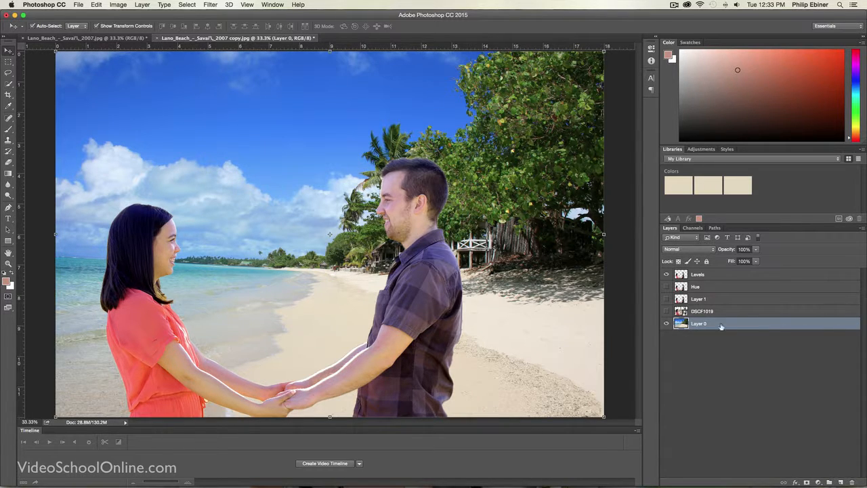
{"action": "left_click_drag", "start_coordinate": [700, 326], "coordinate": [839, 481]}
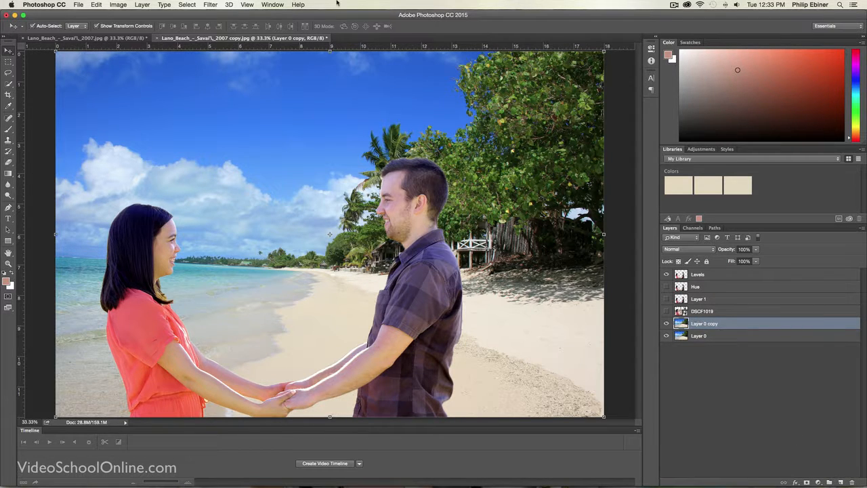
Step: Apply a Gaussian Blur with a 10.1-pixel radius to Layer 0 copy and compare the background with and without it
{"action": "left_click", "coordinate": [187, 5]}
{"action": "mouse_move", "coordinate": [210, 5]}
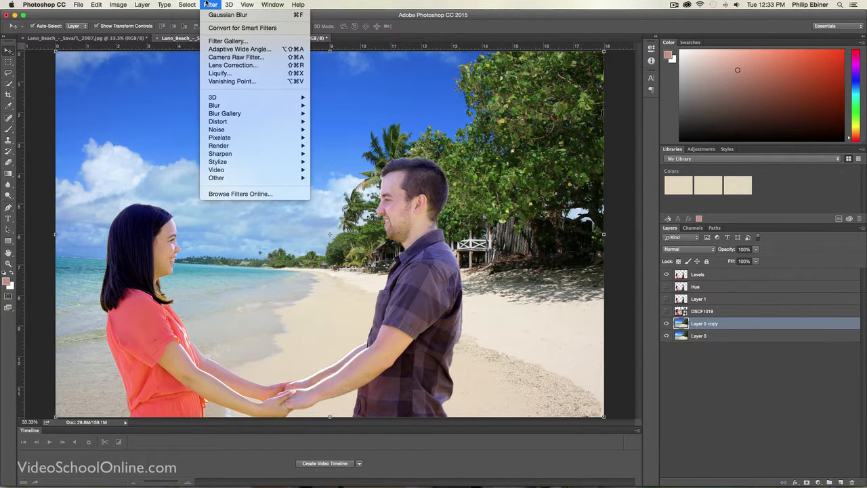
{"action": "mouse_move", "coordinate": [229, 108]}
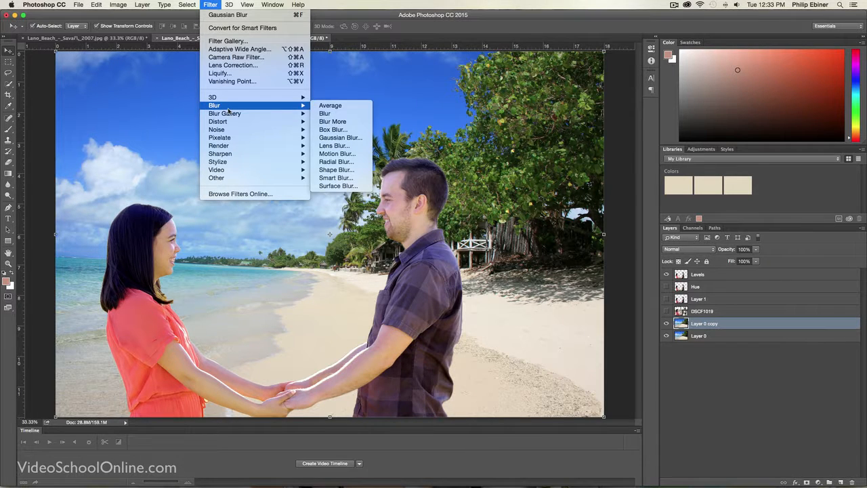
{"action": "left_click", "coordinate": [340, 137]}
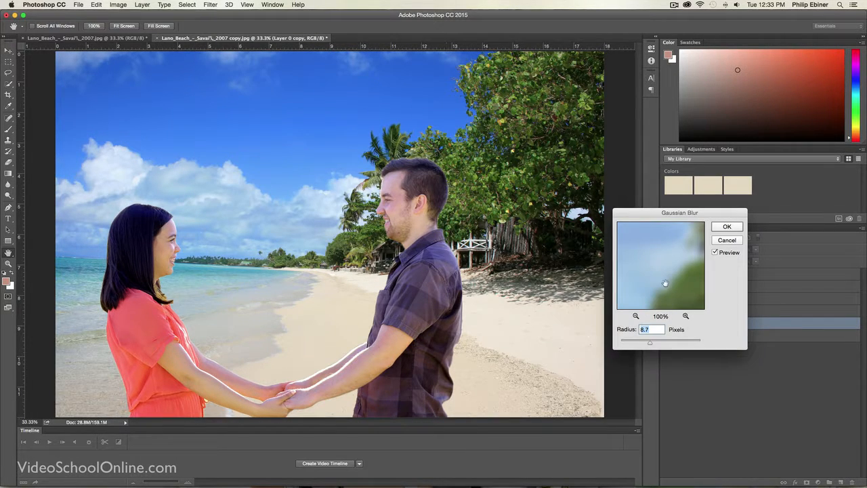
{"action": "left_click_drag", "start_coordinate": [647, 343], "coordinate": [653, 344]}
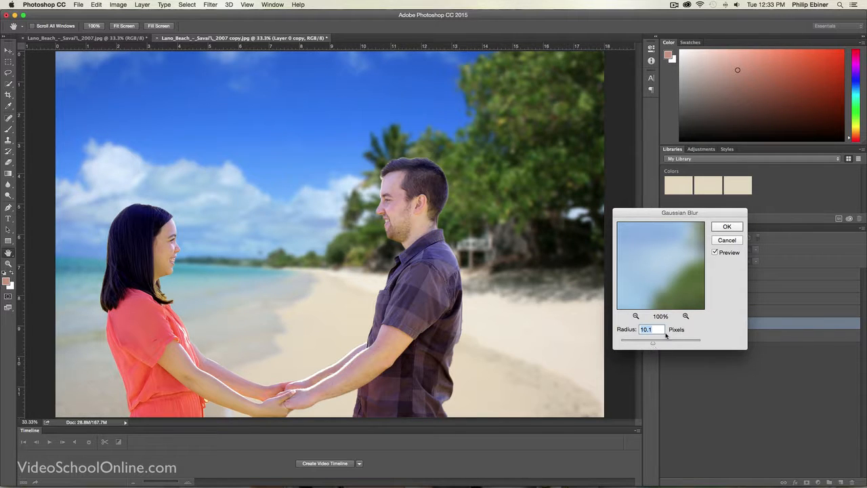
{"action": "left_click", "coordinate": [727, 227]}
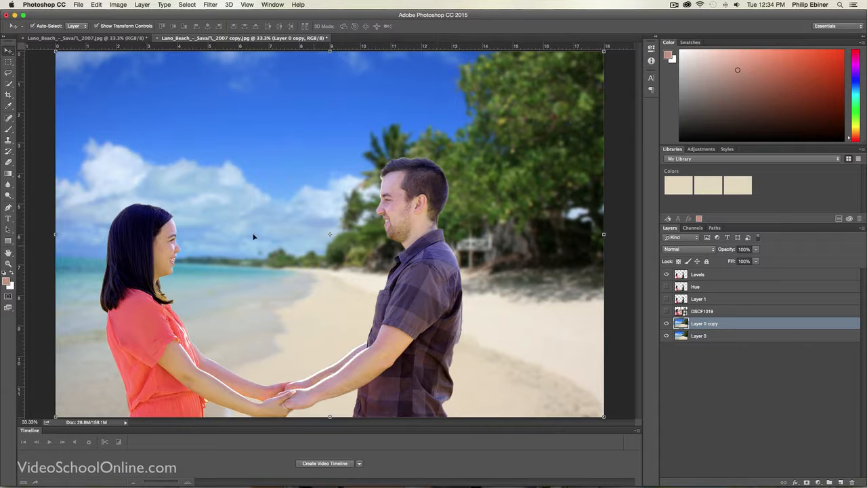
{"action": "left_click", "coordinate": [666, 323]}
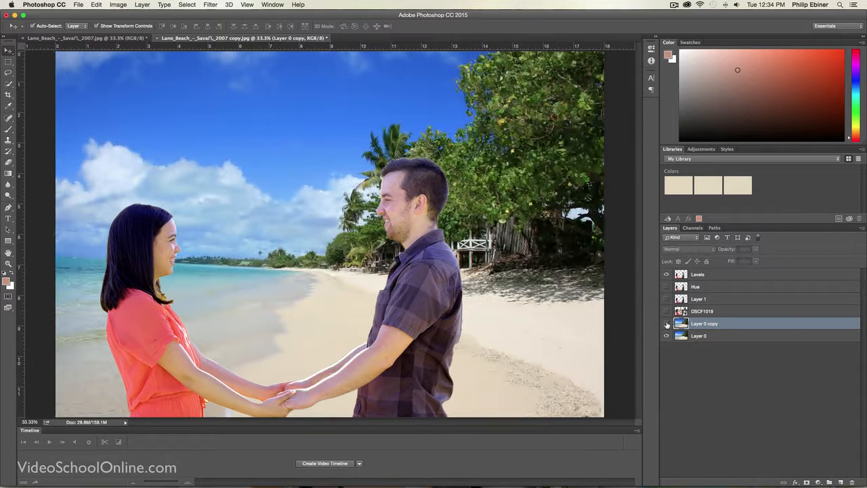
{"action": "left_click", "coordinate": [666, 323]}
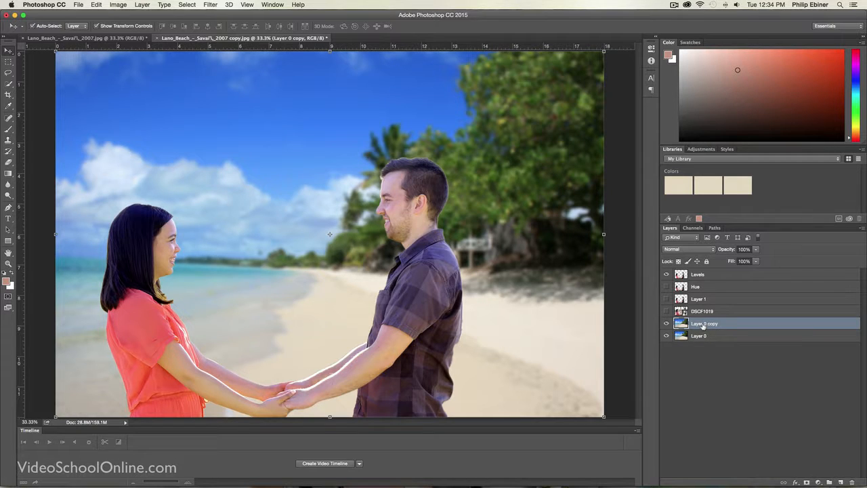
Step: Add a layer mask to the blurred Layer 0 copy and prepare a 1400 px Brush with black (000000) as foreground color
{"action": "left_click_drag", "start_coordinate": [703, 325], "coordinate": [808, 483]}
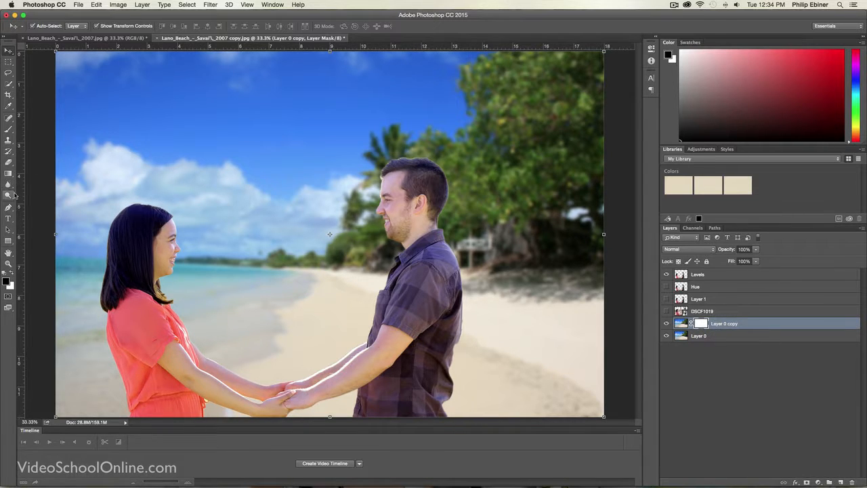
{"action": "key", "text": "b"}
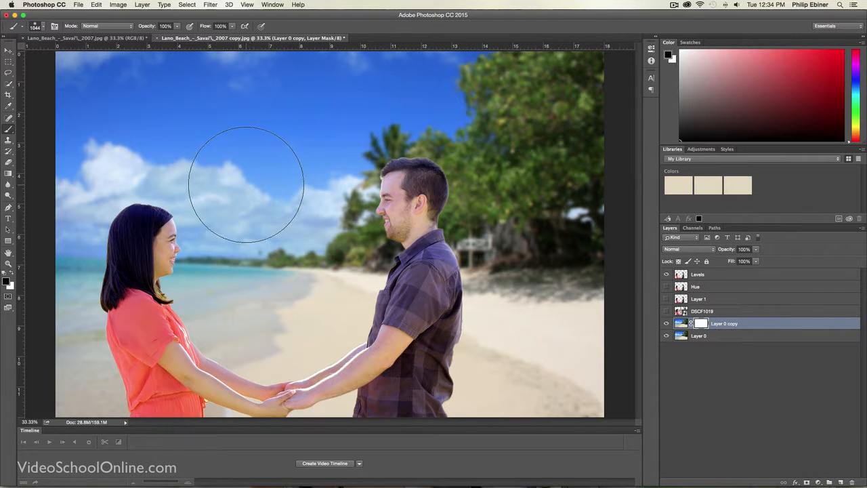
{"action": "left_click", "coordinate": [43, 26]}
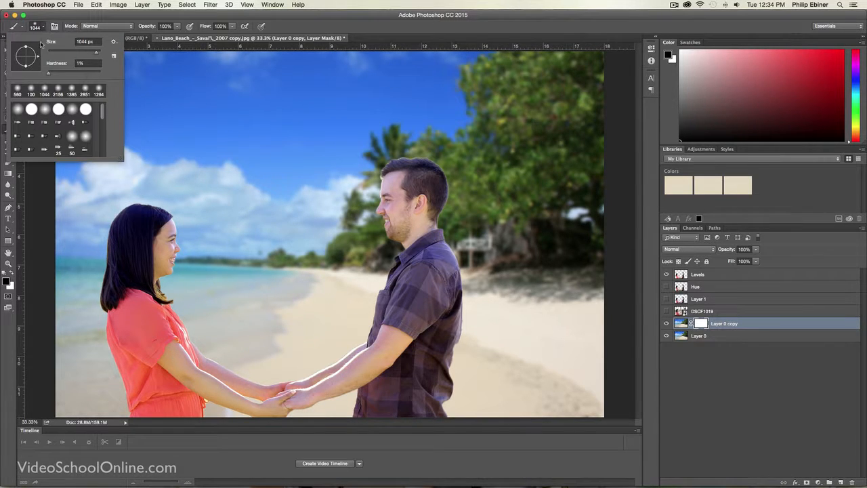
{"action": "left_click_drag", "start_coordinate": [97, 51], "coordinate": [91, 54]}
{"action": "left_click_drag", "start_coordinate": [97, 52], "coordinate": [95, 52]}
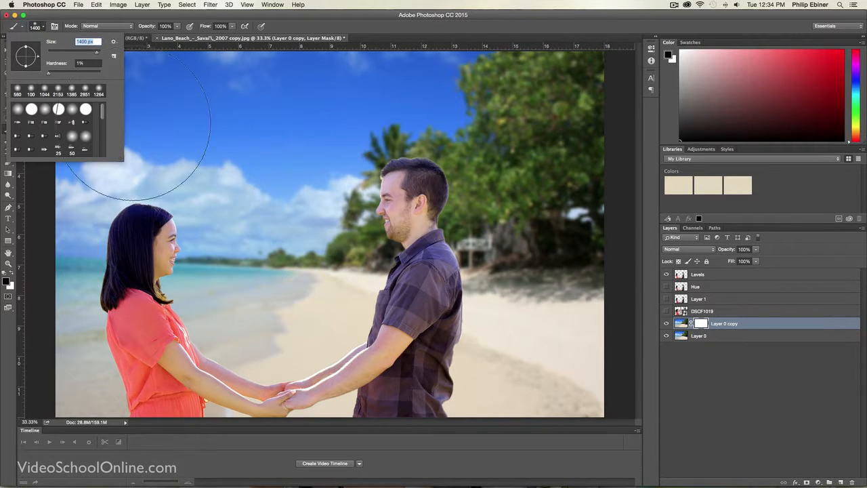
{"action": "left_click", "coordinate": [280, 251]}
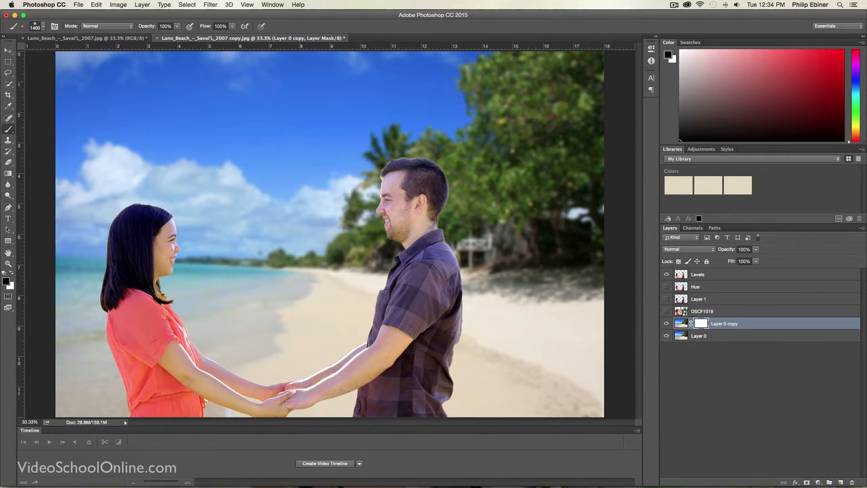
{"action": "left_click", "coordinate": [6, 280]}
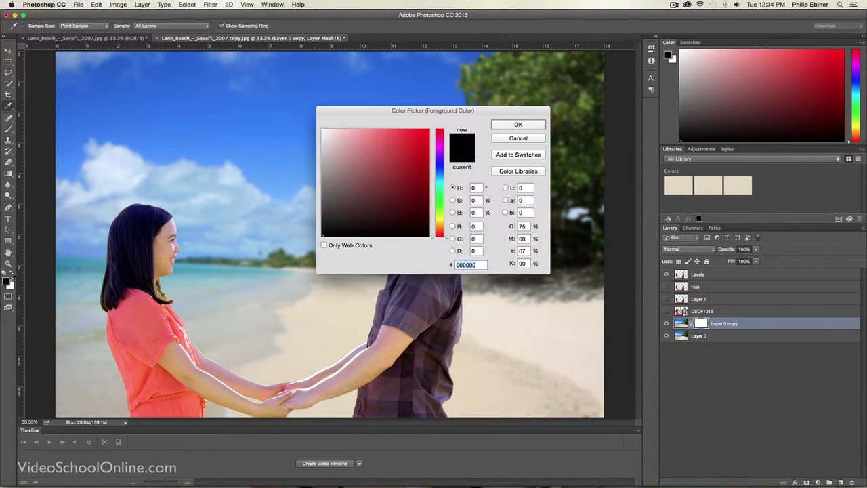
{"action": "left_click", "coordinate": [519, 125]}
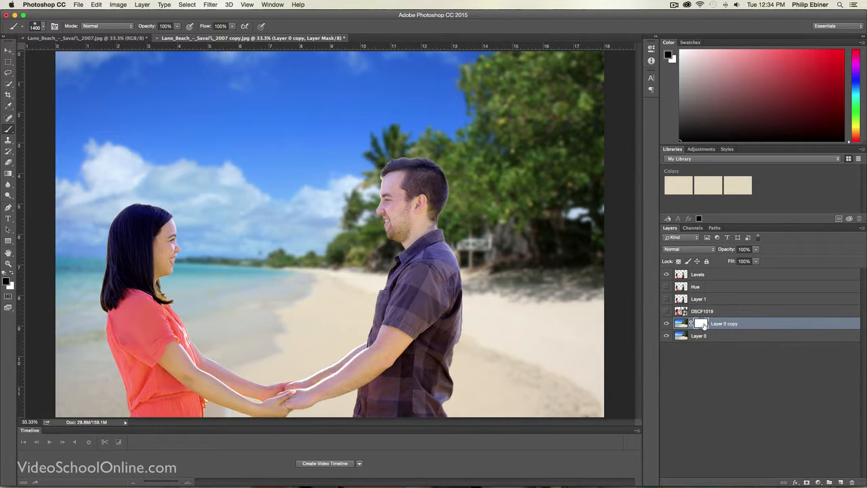
Step: Paint black on the Layer 0 copy mask over the foreground sand and shallow water to remove the blur there
{"action": "mouse_move", "coordinate": [543, 325]}
{"action": "left_mouse_down"}
{"action": "mouse_move", "coordinate": [539, 354]}
{"action": "mouse_move", "coordinate": [461, 374]}
{"action": "mouse_move", "coordinate": [42, 395]}
{"action": "mouse_move", "coordinate": [119, 401]}
{"action": "left_mouse_up"}
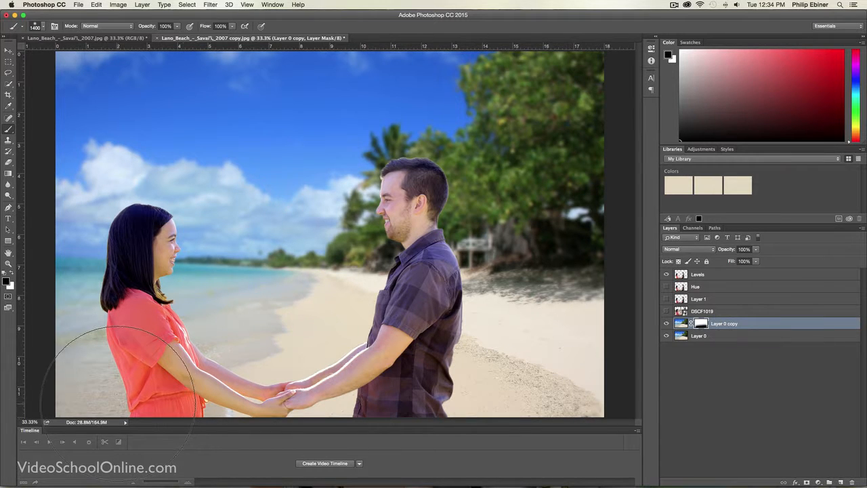
{"action": "mouse_move", "coordinate": [298, 358]}
{"action": "left_mouse_down"}
{"action": "mouse_move", "coordinate": [551, 373]}
{"action": "mouse_move", "coordinate": [233, 397]}
{"action": "mouse_move", "coordinate": [109, 368]}
{"action": "left_mouse_up"}
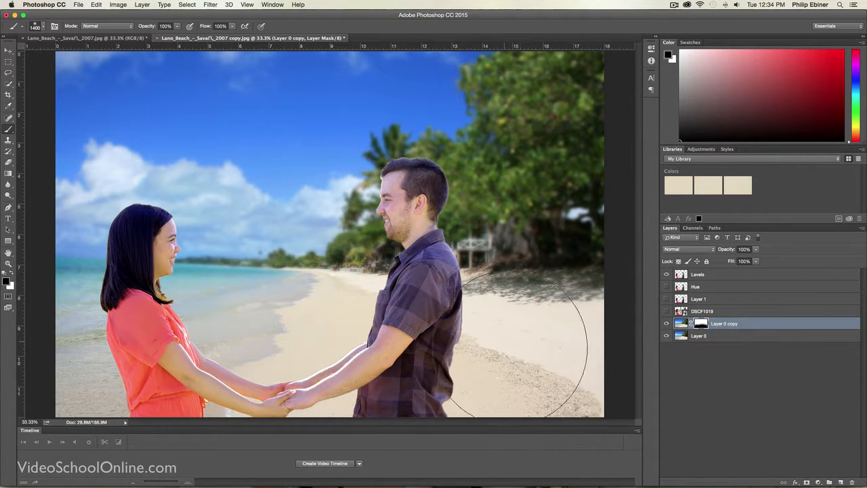
{"action": "left_click_drag", "start_coordinate": [387, 339], "coordinate": [433, 339]}
{"action": "scroll", "coordinate": [432, 336], "scroll_direction": "down", "scroll_amount": 3}
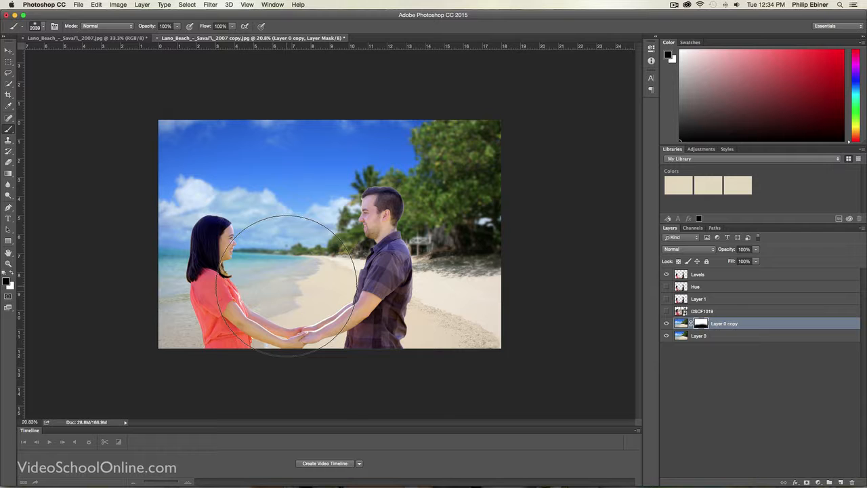
{"action": "mouse_move", "coordinate": [342, 290]}
{"action": "left_mouse_down"}
{"action": "mouse_move", "coordinate": [379, 291]}
{"action": "mouse_move", "coordinate": [312, 303]}
{"action": "mouse_move", "coordinate": [357, 302]}
{"action": "mouse_move", "coordinate": [301, 303]}
{"action": "mouse_move", "coordinate": [333, 305]}
{"action": "mouse_move", "coordinate": [319, 306]}
{"action": "left_mouse_up"}
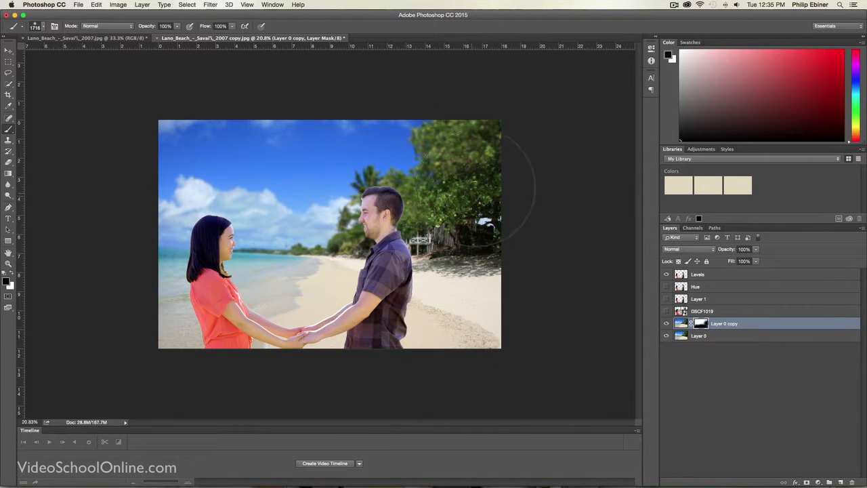
Step: Mask the blur off the large trees behind the man using a smaller brush of about 949 px
{"action": "mouse_move", "coordinate": [483, 212]}
{"action": "left_mouse_down"}
{"action": "mouse_move", "coordinate": [481, 199]}
{"action": "mouse_move", "coordinate": [464, 199]}
{"action": "left_mouse_up"}
{"action": "mouse_move", "coordinate": [449, 149]}
{"action": "left_mouse_down"}
{"action": "mouse_move", "coordinate": [451, 140]}
{"action": "mouse_move", "coordinate": [495, 159]}
{"action": "left_mouse_up"}
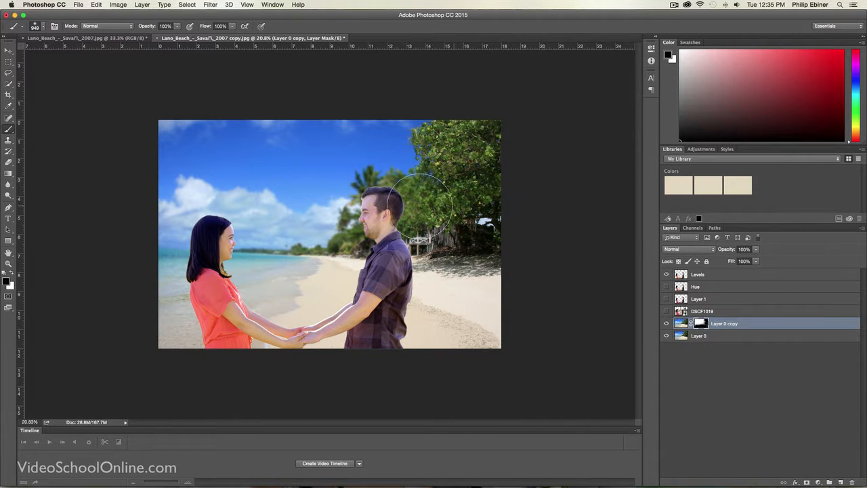
{"action": "mouse_move", "coordinate": [420, 206]}
{"action": "left_mouse_down"}
{"action": "mouse_move", "coordinate": [389, 213]}
{"action": "mouse_move", "coordinate": [332, 294]}
{"action": "left_mouse_up"}
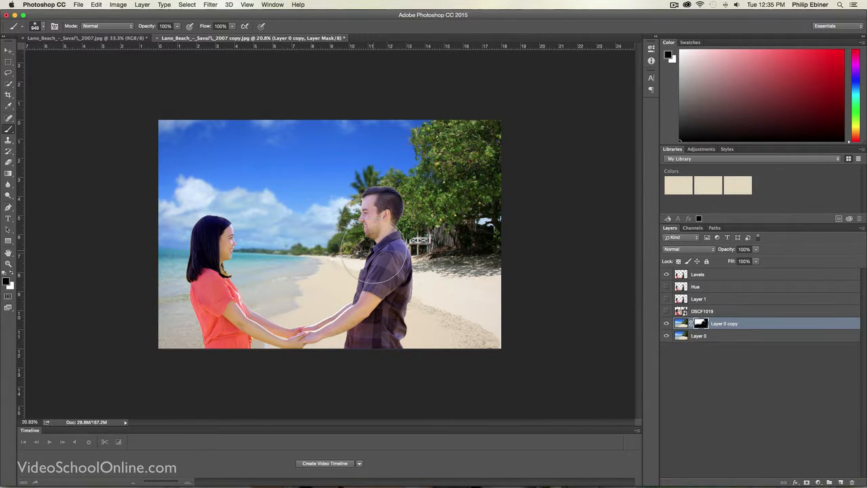
Step: Mask the blur off the palm and foliage around the man's head with a brush of about 369 px
{"action": "key", "text": "z"}
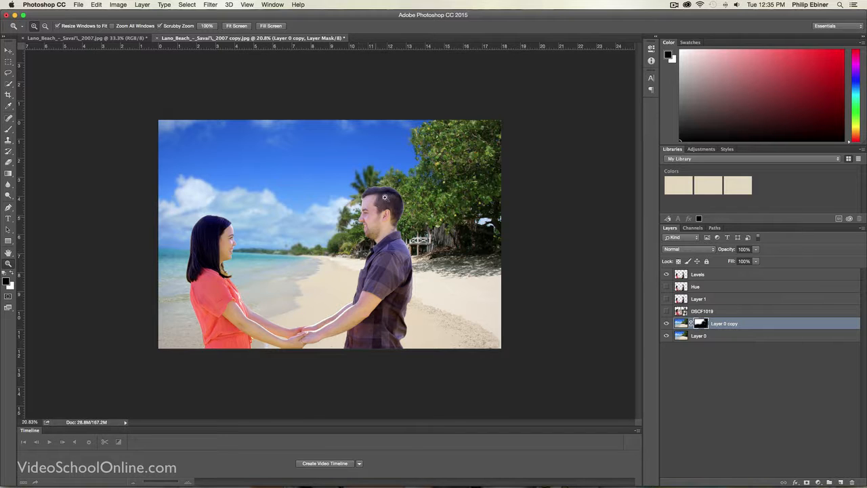
{"action": "left_click", "coordinate": [405, 235]}
{"action": "left_click", "coordinate": [405, 235]}
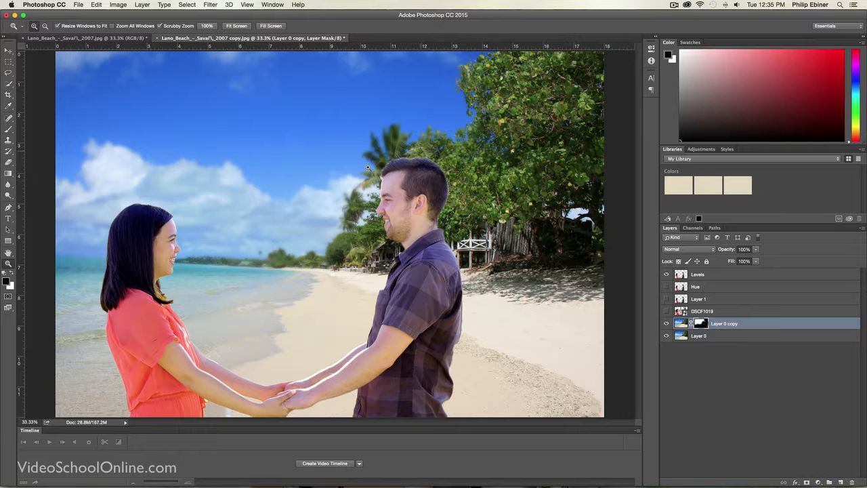
{"action": "key", "text": "b"}
{"action": "mouse_move", "coordinate": [446, 190]}
{"action": "left_mouse_down"}
{"action": "mouse_move", "coordinate": [419, 192]}
{"action": "mouse_move", "coordinate": [390, 150]}
{"action": "left_mouse_up"}
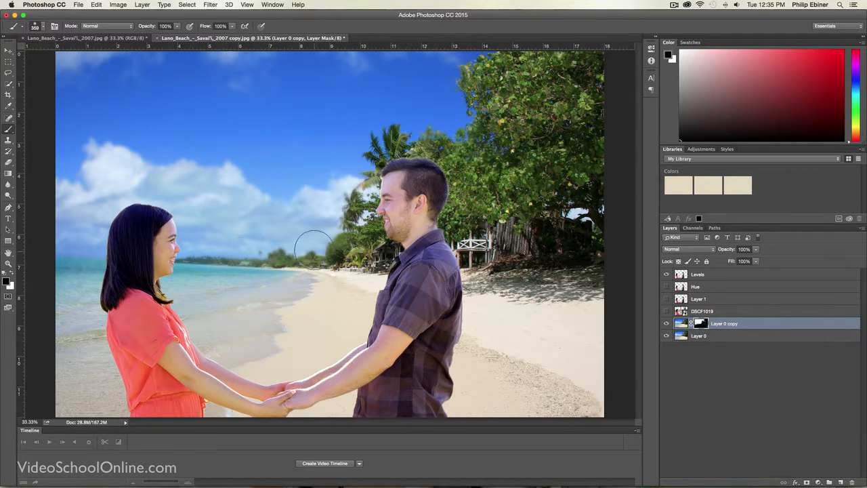
{"action": "key", "text": "z"}
{"action": "left_click", "coordinate": [369, 241], "text": "alt"}
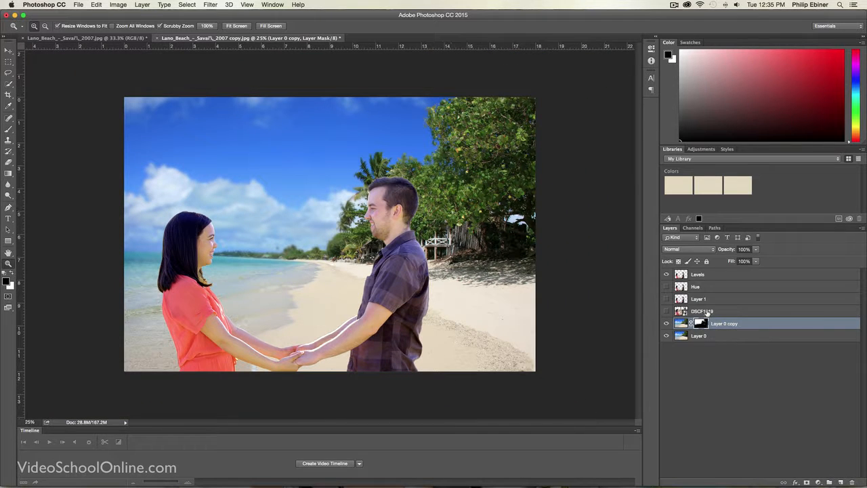
Step: Duplicate the sharp Layer 0 as Layer 0 copy 2 beneath the masked blur layer
{"action": "left_click", "coordinate": [751, 323]}
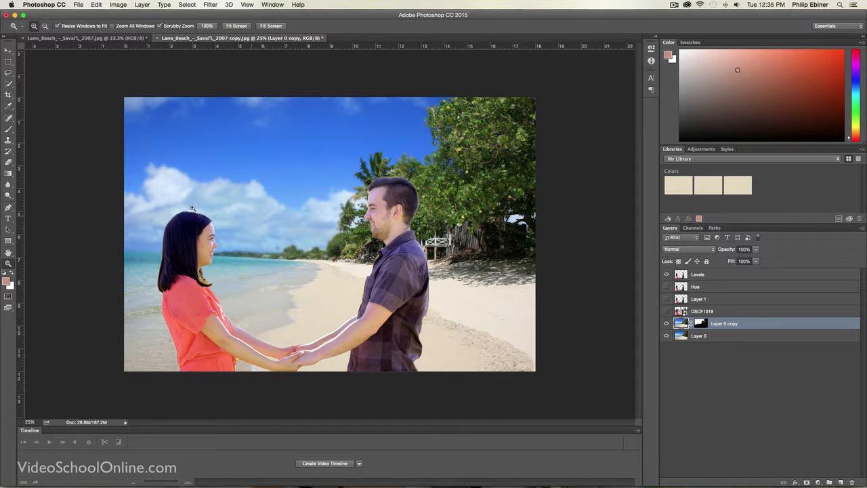
{"action": "left_click", "coordinate": [720, 340]}
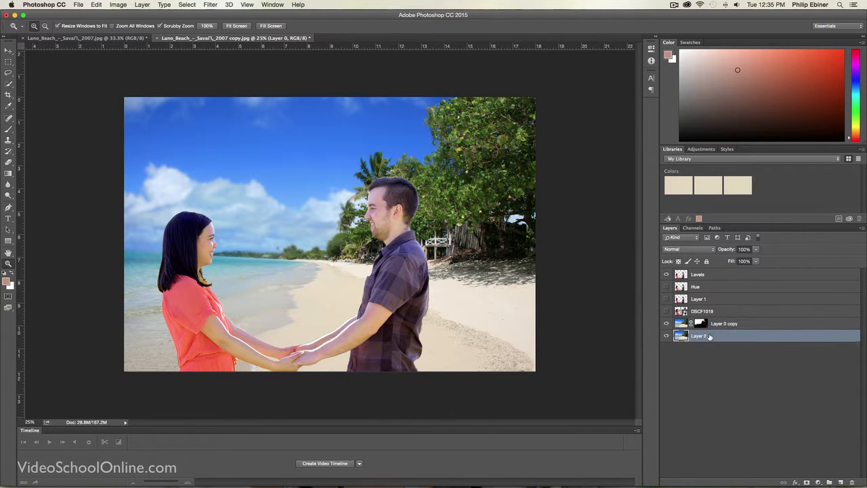
{"action": "right_click", "coordinate": [703, 336]}
{"action": "left_click", "coordinate": [696, 339]}
{"action": "double_click", "coordinate": [699, 336]}
{"action": "left_click", "coordinate": [763, 336]}
{"action": "left_click_drag", "start_coordinate": [710, 339], "coordinate": [841, 484]}
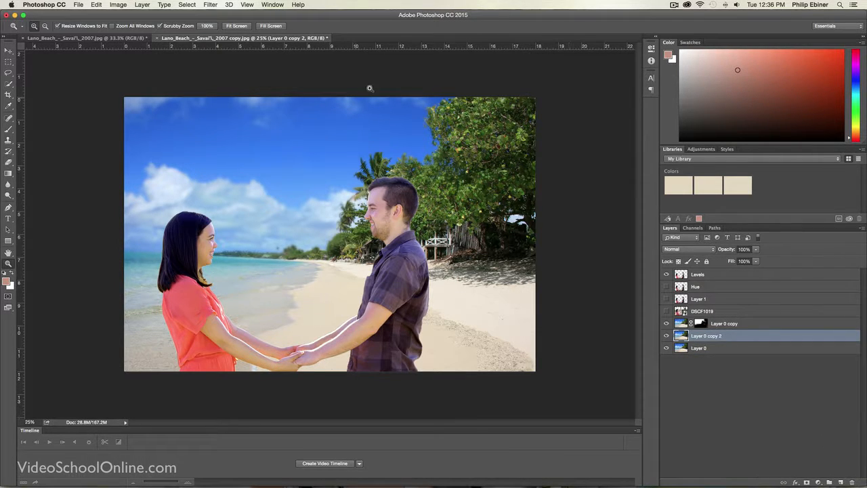
Step: Apply a Gaussian Blur with a 5-pixel radius to Layer 0 copy 2
{"action": "left_click", "coordinate": [212, 6]}
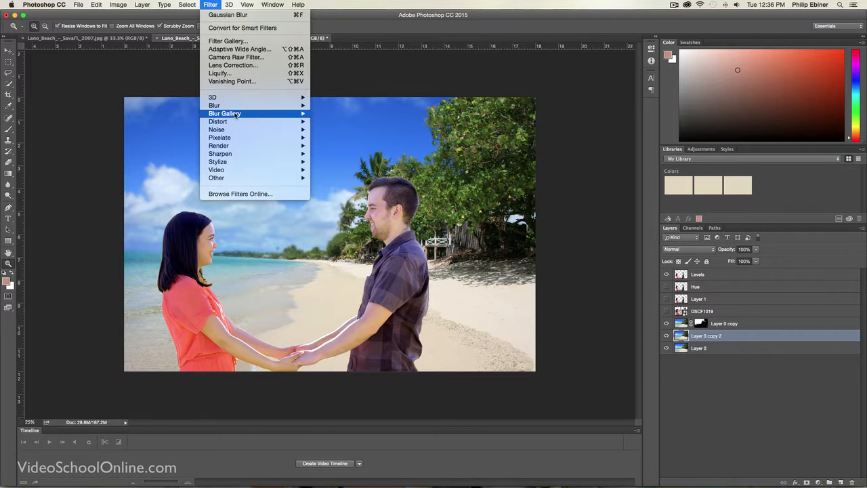
{"action": "mouse_move", "coordinate": [237, 105]}
{"action": "left_click", "coordinate": [335, 137]}
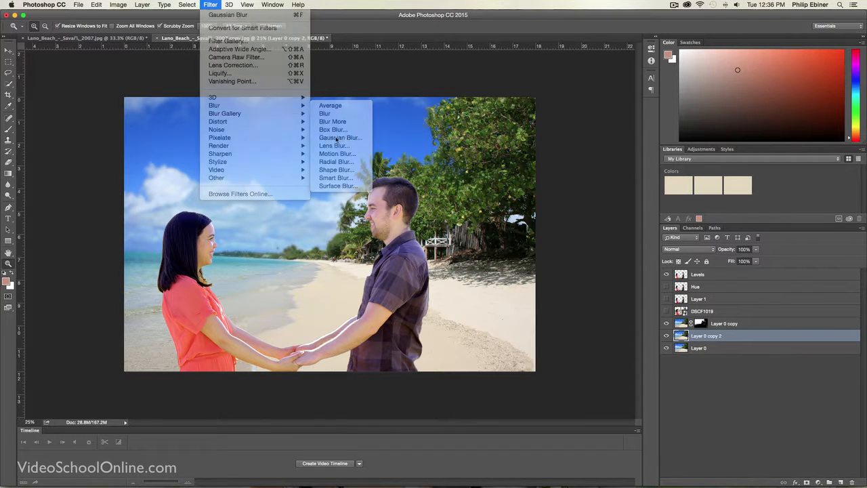
{"action": "type", "text": "5"}
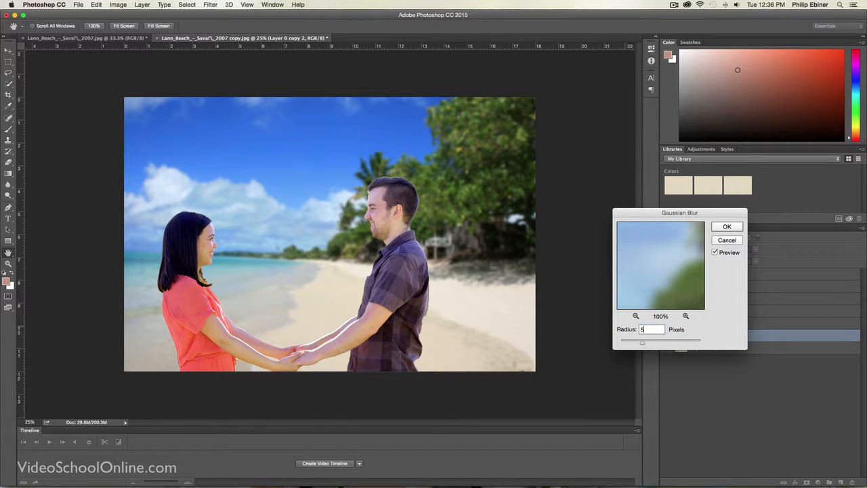
{"action": "key", "text": "Return"}
{"action": "key", "text": "z"}
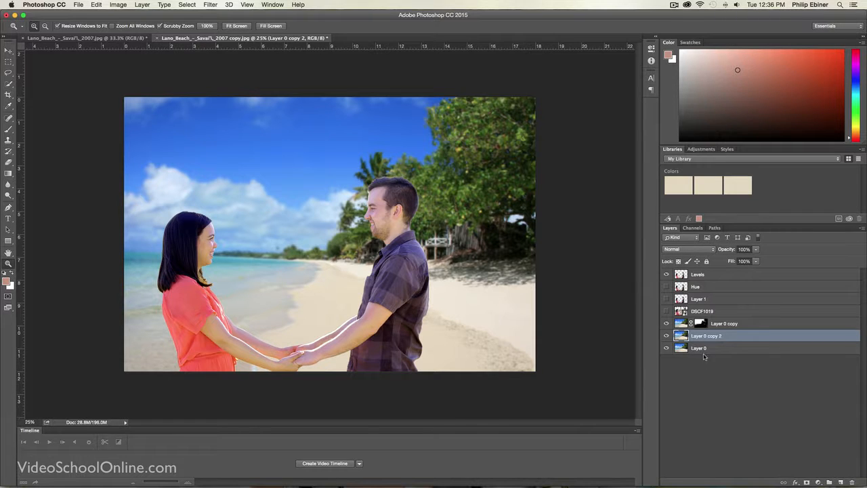
Step: Add a layer mask to Layer 0 copy 2 and paint black over the foreground beach and nearest trees
{"action": "left_click", "coordinate": [807, 481]}
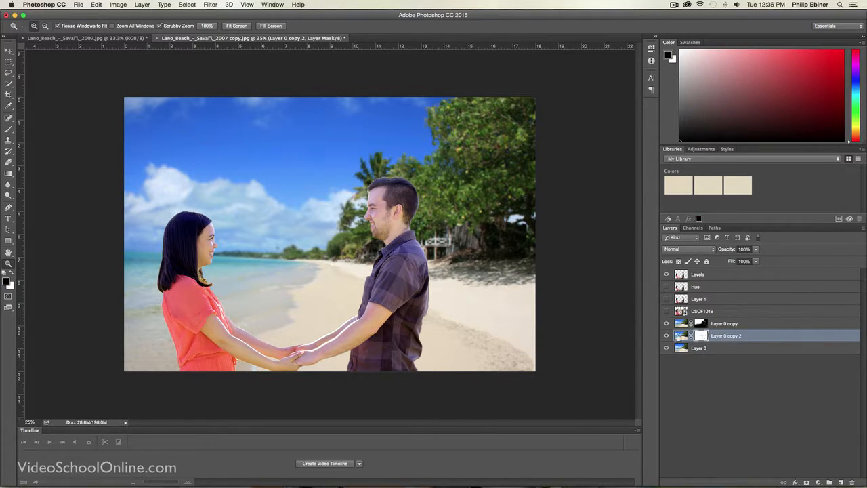
{"action": "key", "text": "b"}
{"action": "left_click_drag", "start_coordinate": [332, 267], "coordinate": [441, 271]}
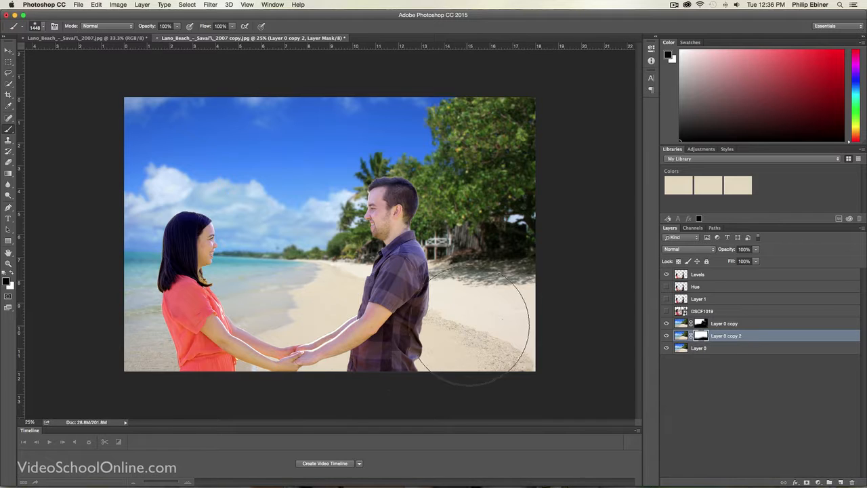
{"action": "left_click_drag", "start_coordinate": [502, 216], "coordinate": [437, 207]}
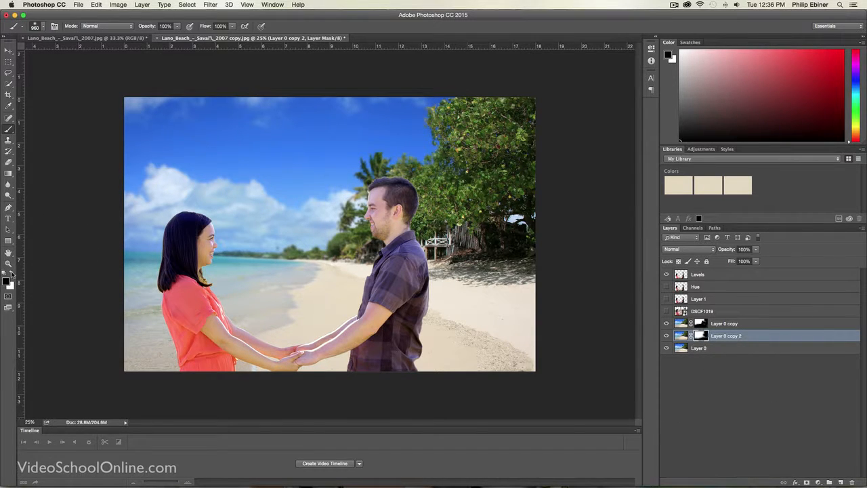
Step: Paint white on the Layer 0 copy 2 mask to restore the slight blur in the trees beside the man, and deselect the layer
{"action": "left_click", "coordinate": [11, 272]}
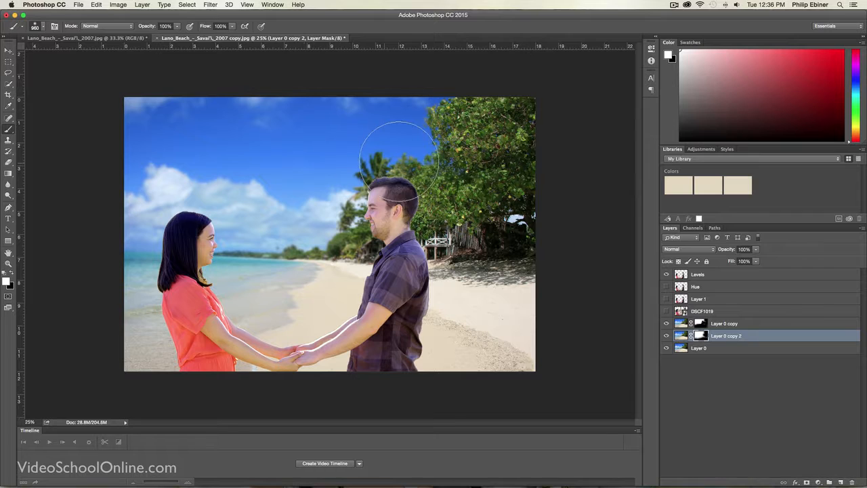
{"action": "mouse_move", "coordinate": [423, 173]}
{"action": "left_mouse_down"}
{"action": "mouse_move", "coordinate": [451, 110]}
{"action": "mouse_move", "coordinate": [404, 108]}
{"action": "left_mouse_up"}
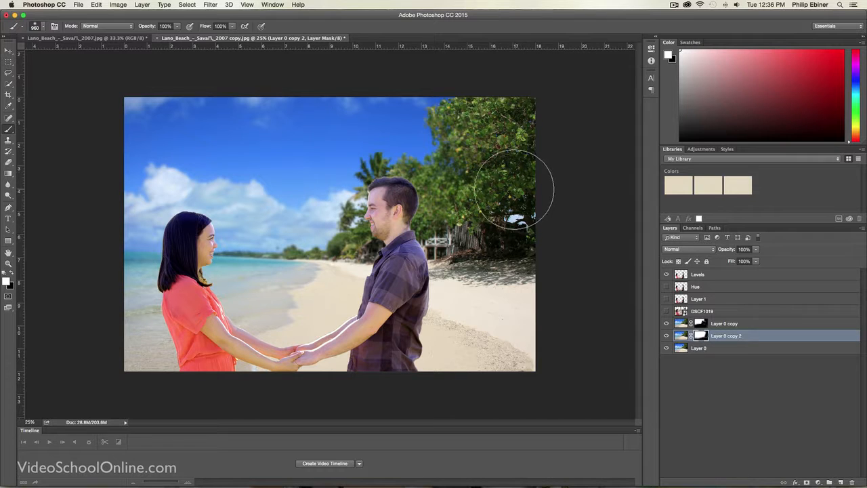
{"action": "left_click", "coordinate": [12, 273]}
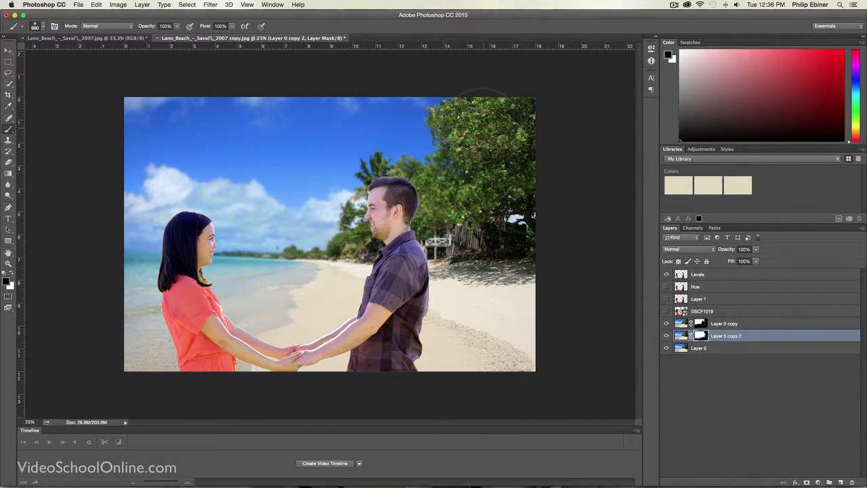
{"action": "key", "text": "v"}
{"action": "left_click", "coordinate": [576, 269]}
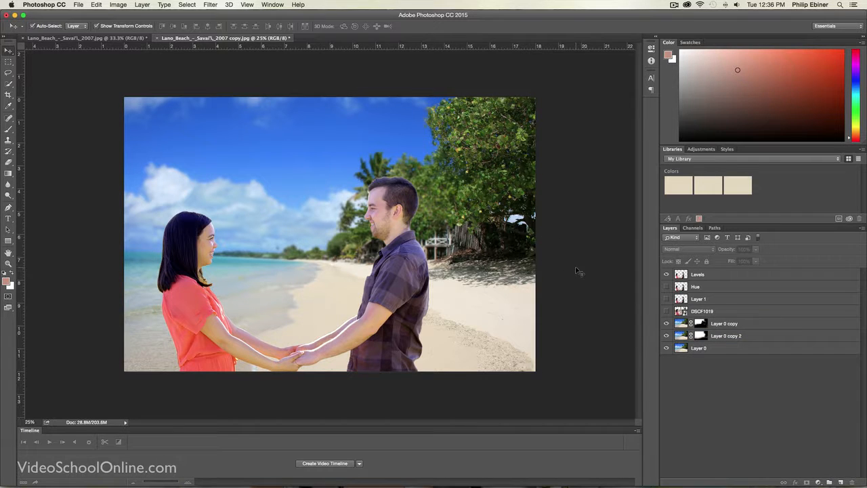
Step: Compare the background blur with the finished Lano Beach composite, and return to the working copy
{"action": "left_click", "coordinate": [102, 39]}
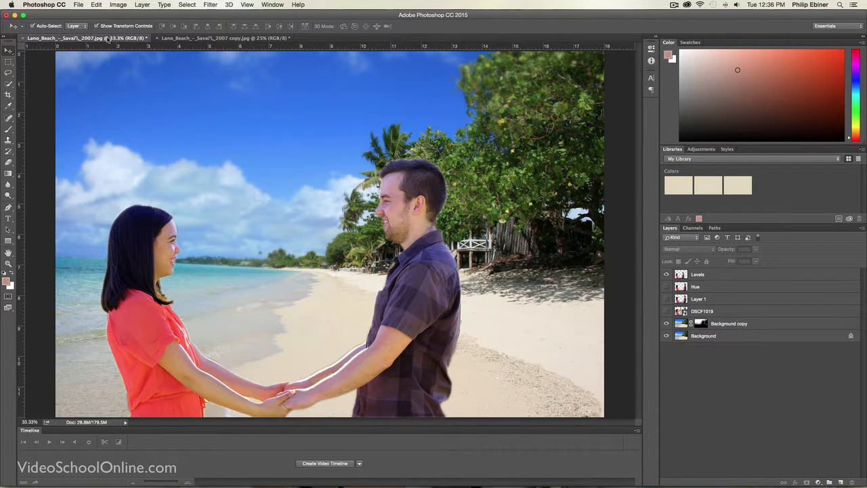
{"action": "left_click", "coordinate": [223, 38]}
{"action": "key", "text": "z"}
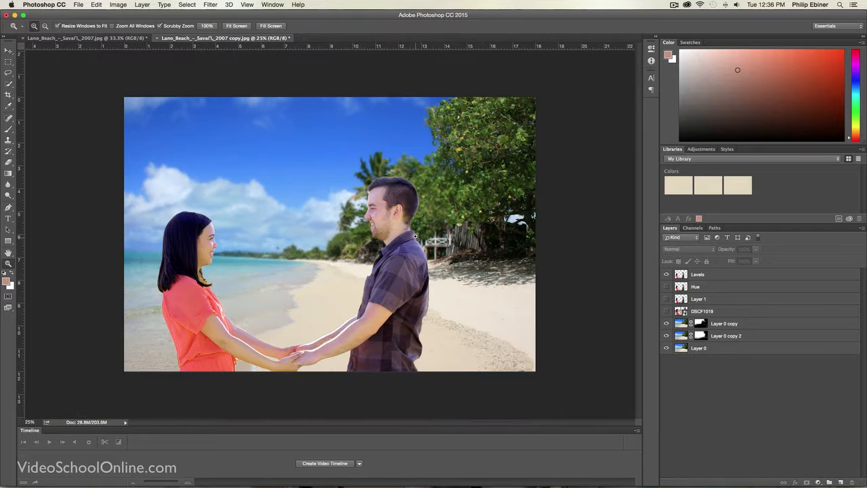
{"action": "left_click", "coordinate": [414, 232]}
{"action": "key", "text": "v"}
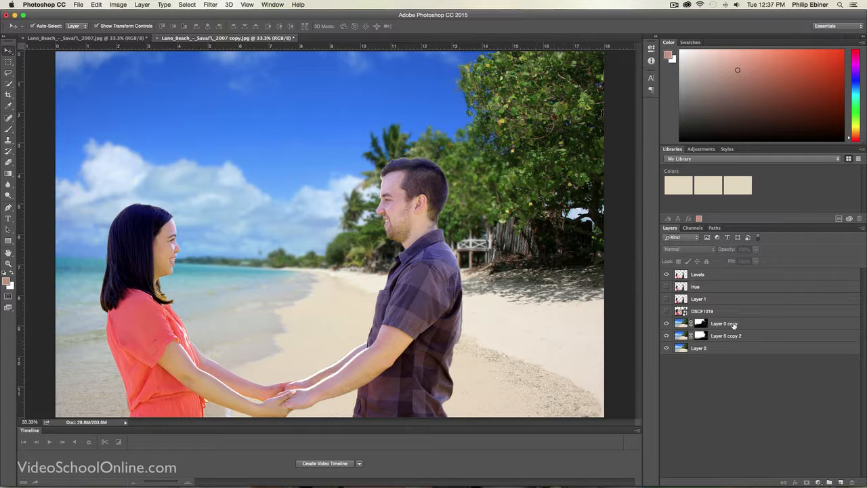
Step: Duplicate the Levels layer, rename the duplicate Burn Dodge, and hide the original Levels layer
{"action": "left_click", "coordinate": [699, 276]}
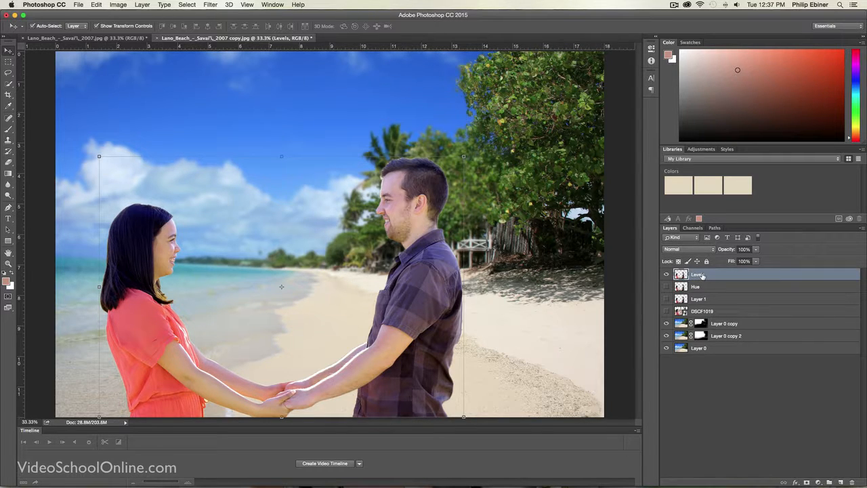
{"action": "left_click_drag", "start_coordinate": [703, 276], "coordinate": [841, 483]}
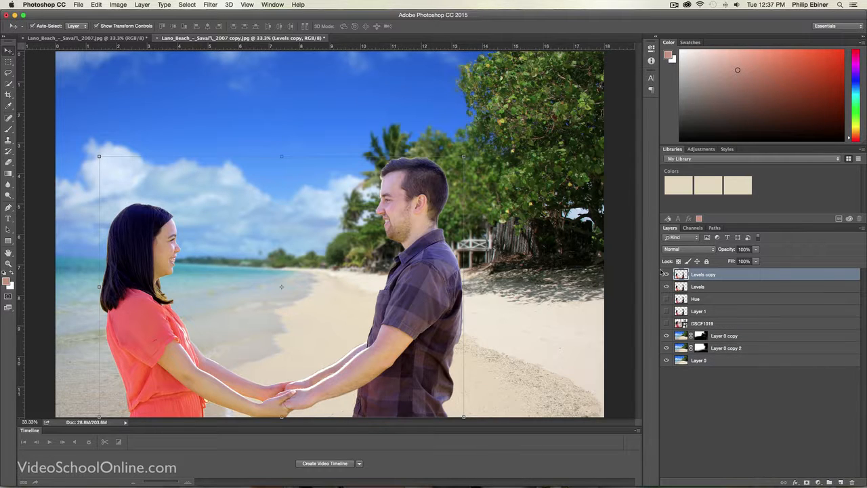
{"action": "double_click", "coordinate": [708, 275]}
{"action": "type", "text": "Bl"}
{"action": "key", "text": "Return"}
Step: Burn the woman's coral shirt on the Burn Dodge layer using Midtones at 52% exposure, undoing the first attempt
{"action": "left_click", "coordinate": [6, 196]}
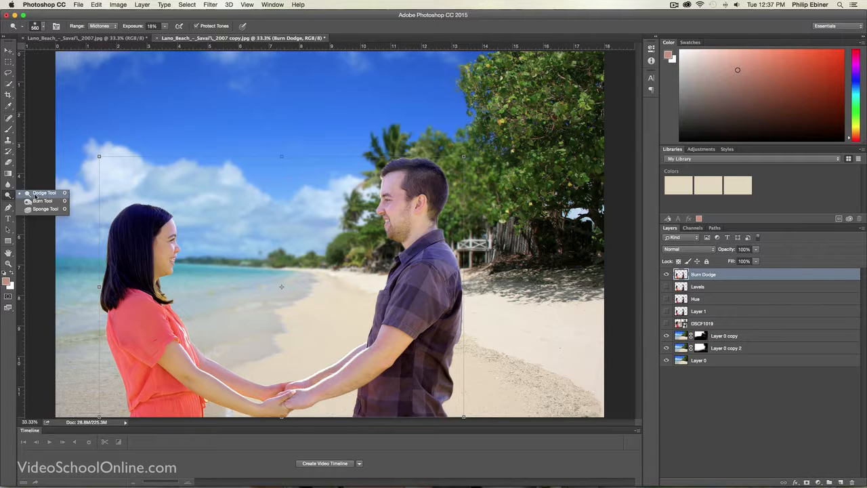
{"action": "left_click", "coordinate": [40, 196]}
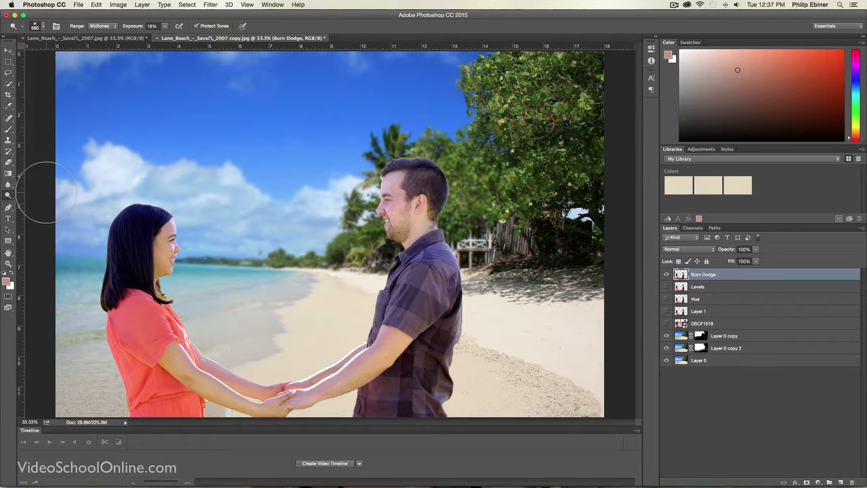
{"action": "left_click", "coordinate": [12, 196]}
{"action": "left_click", "coordinate": [41, 202]}
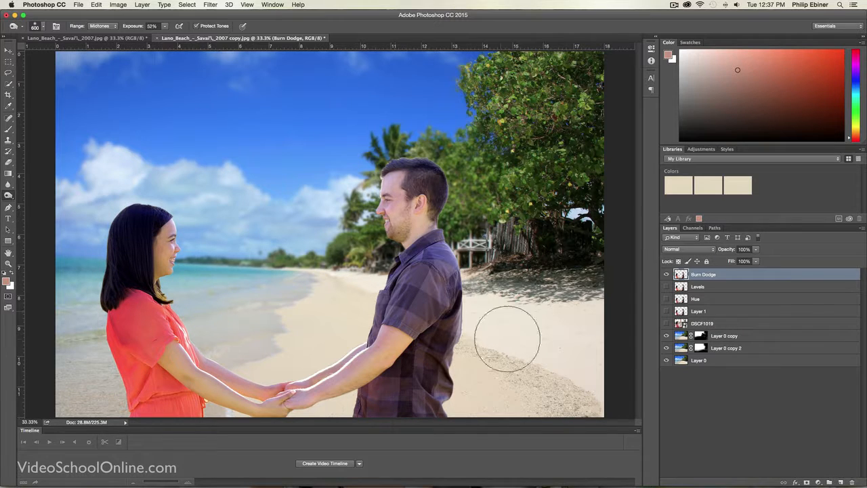
{"action": "key", "text": "super+z"}
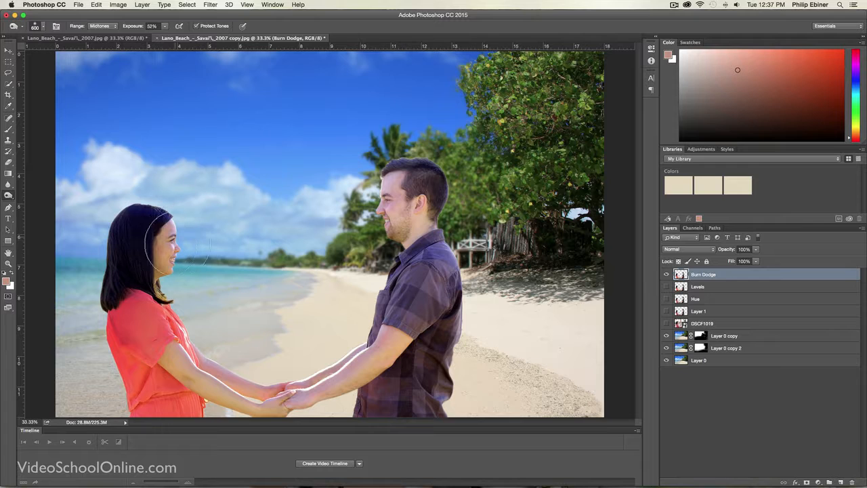
{"action": "left_click_drag", "start_coordinate": [198, 324], "coordinate": [178, 324], "text": "ctrl+alt"}
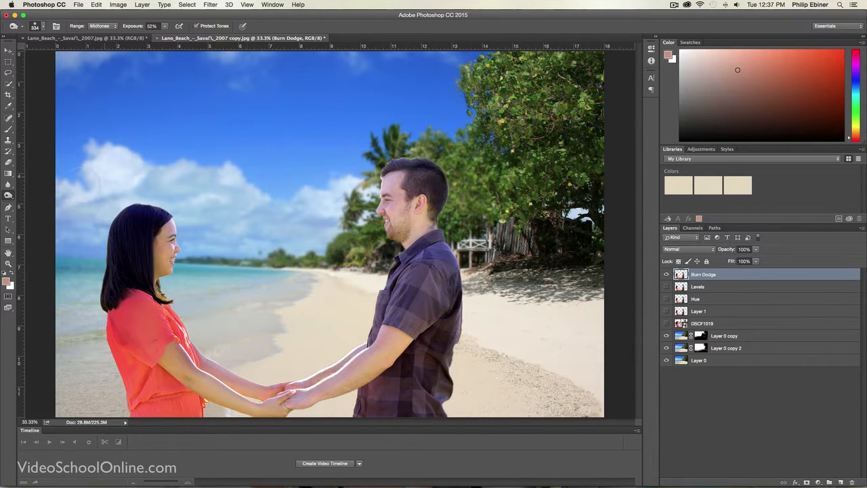
Step: Switch to the Dodge tool with Midtones range and 18% exposure for the couple, and deselect the Burn Dodge layer when finished
{"action": "right_click", "coordinate": [10, 196]}
{"action": "left_click", "coordinate": [42, 193]}
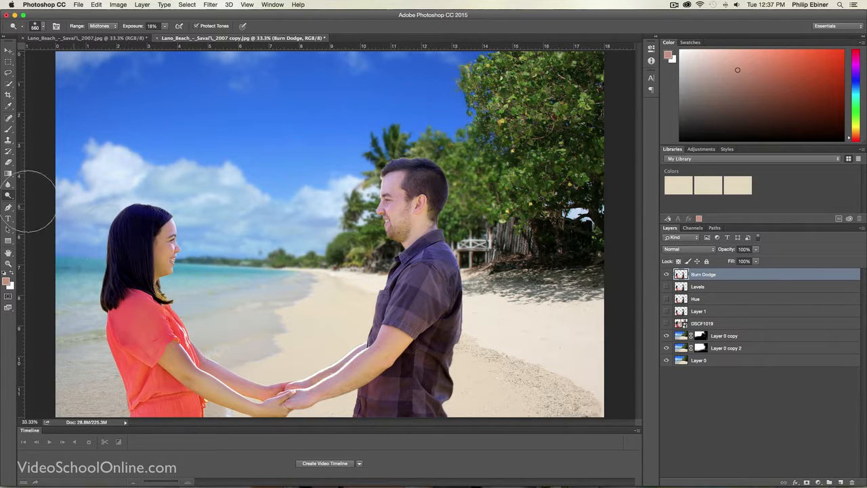
{"action": "right_click", "coordinate": [9, 195]}
{"action": "left_click", "coordinate": [42, 194]}
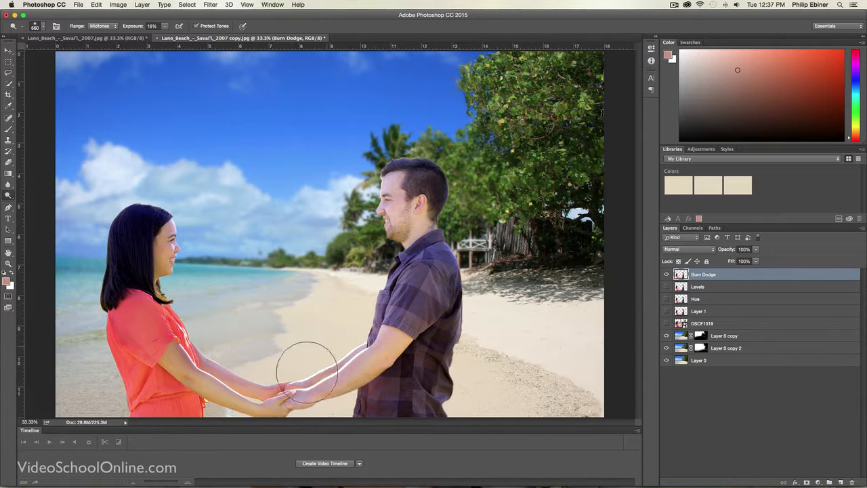
{"action": "key", "text": "v"}
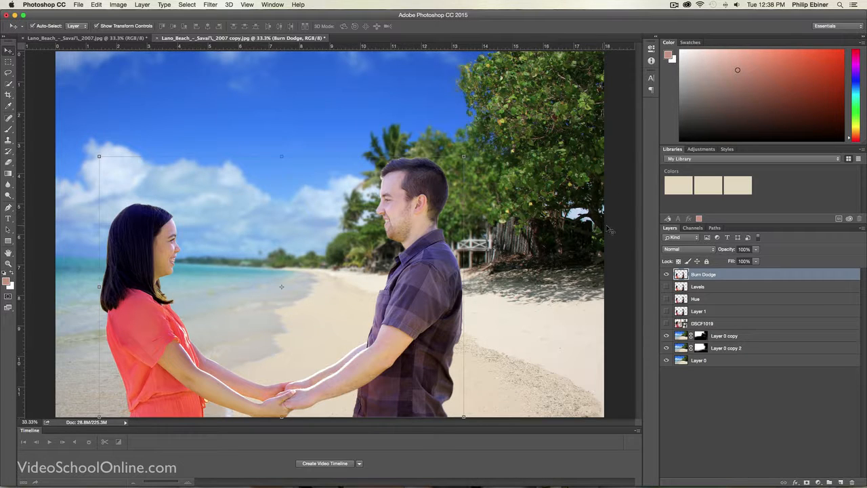
{"action": "left_click", "coordinate": [618, 222]}
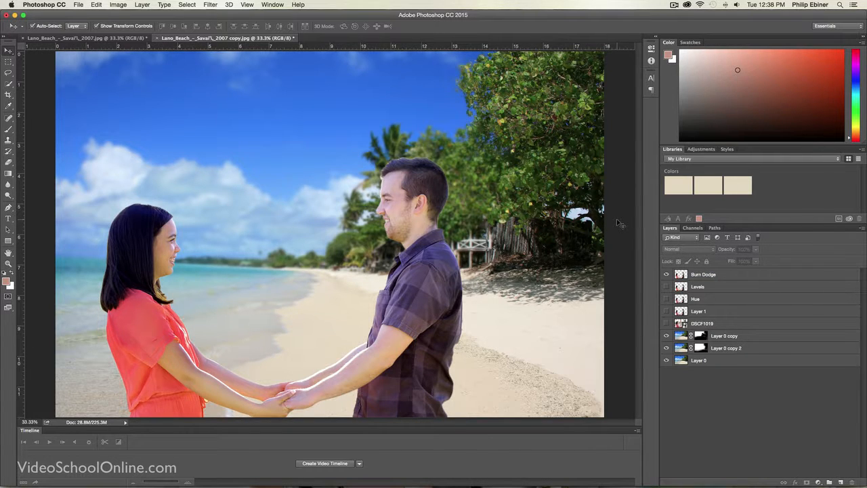